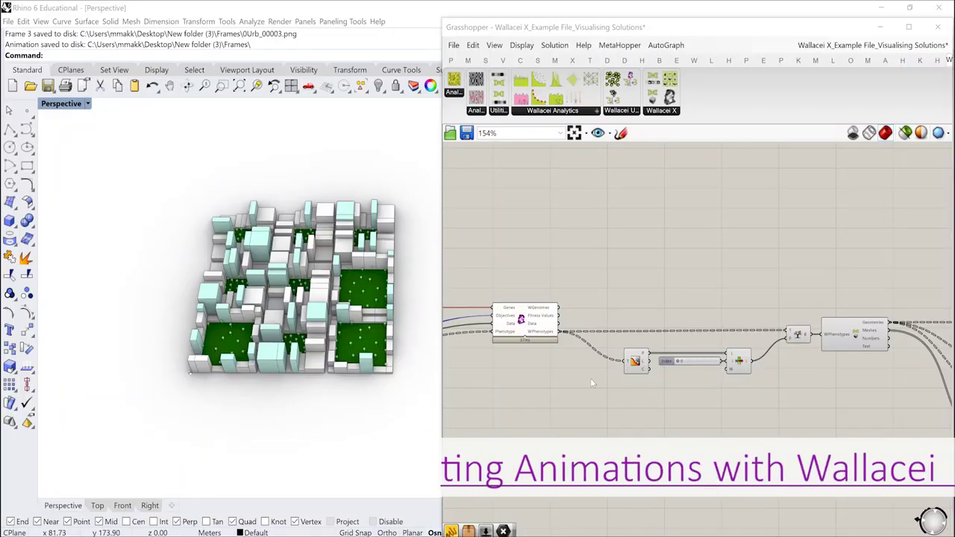
- Examine the definition from the combined phenotype geometry through the Wallacei X component to the decoded phenotypes and colour previews
scroll(589, 375, "down", 2)
scroll(587, 373, "down", 3)
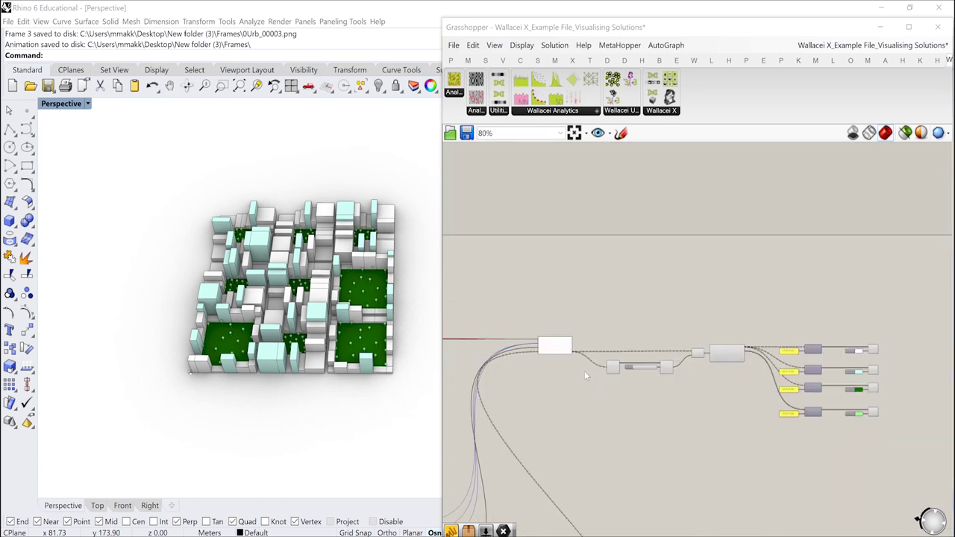
right_click(707, 237)
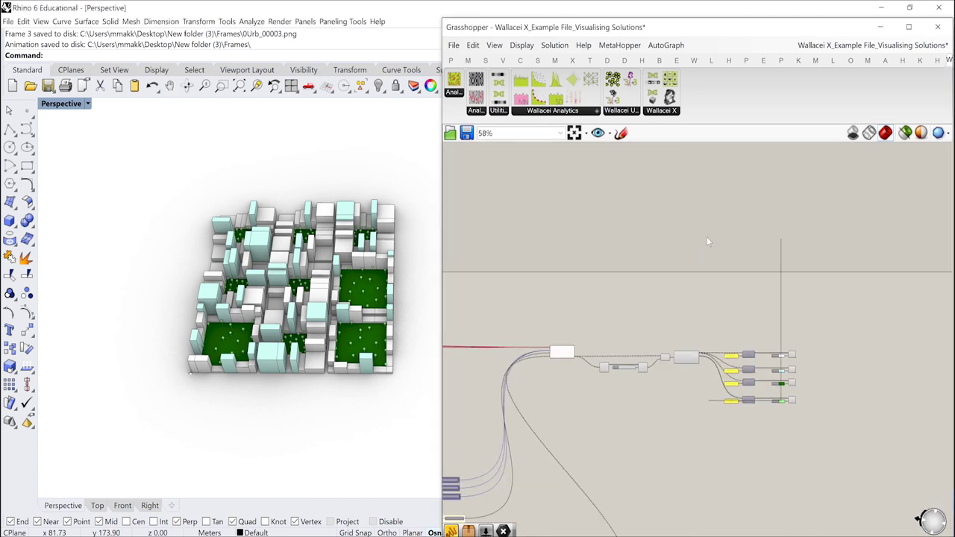
left_click(635, 294)
right_click_drag(636, 294, 680, 238)
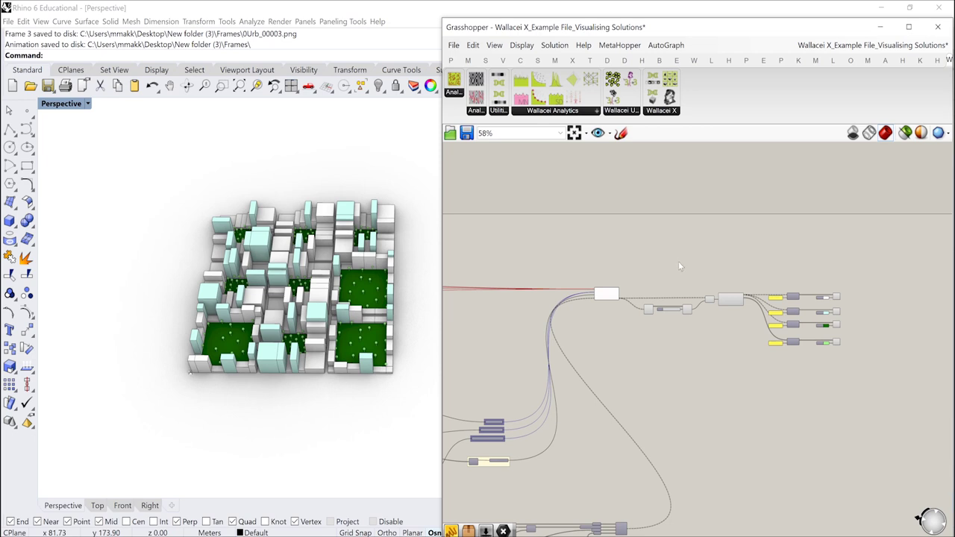
scroll(679, 261, "down", 1)
right_click_drag(640, 327, 703, 276)
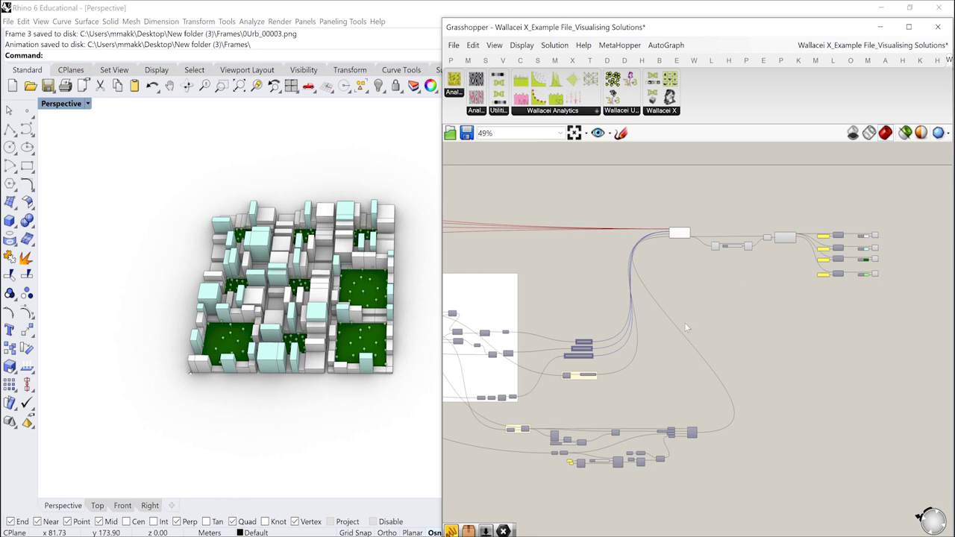
scroll(691, 435, "up", 4)
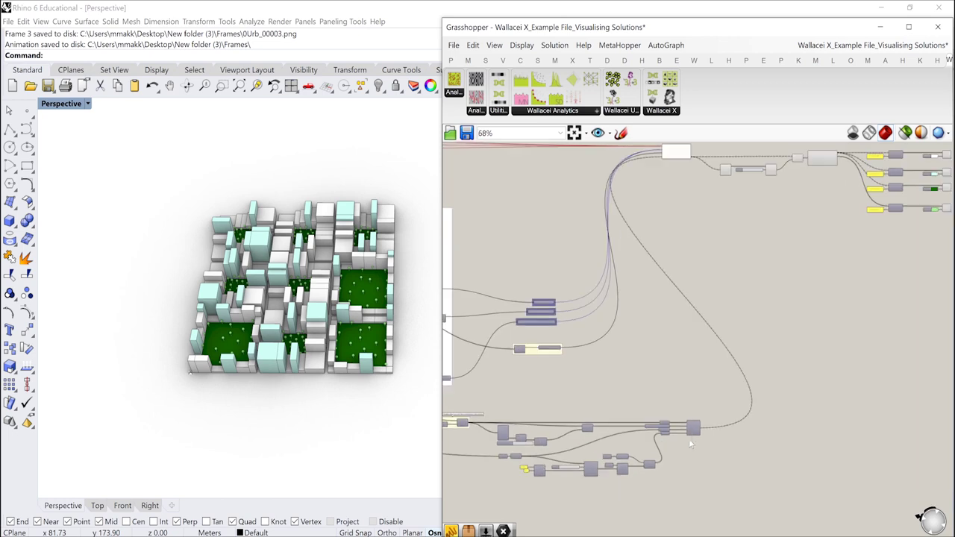
scroll(693, 435, "up", 2)
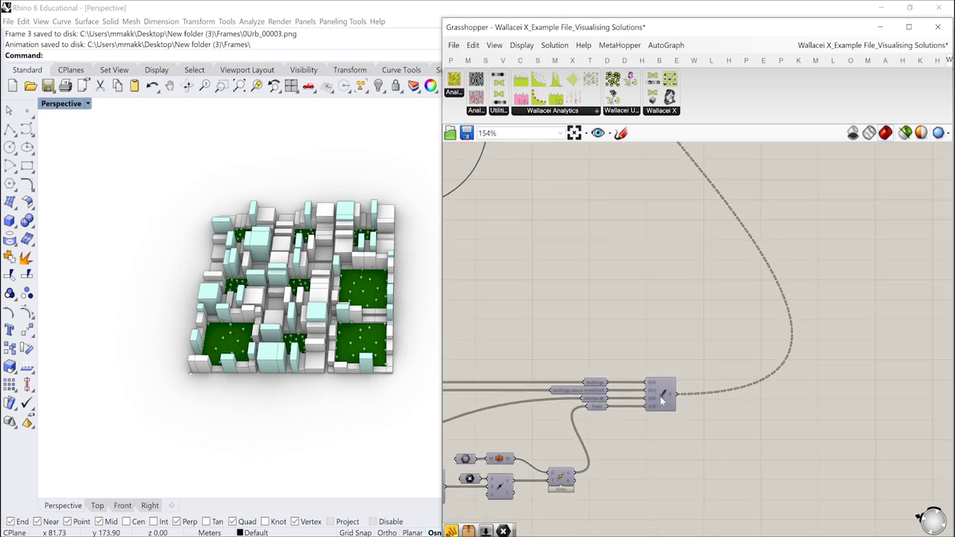
scroll(662, 398, "down", 4)
right_click_drag(676, 294, 558, 433)
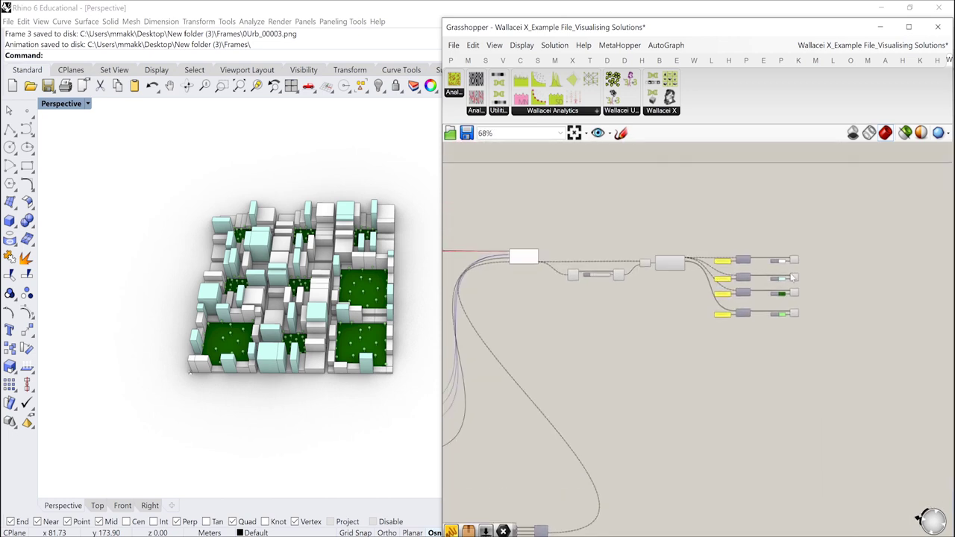
scroll(790, 275, "up", 5)
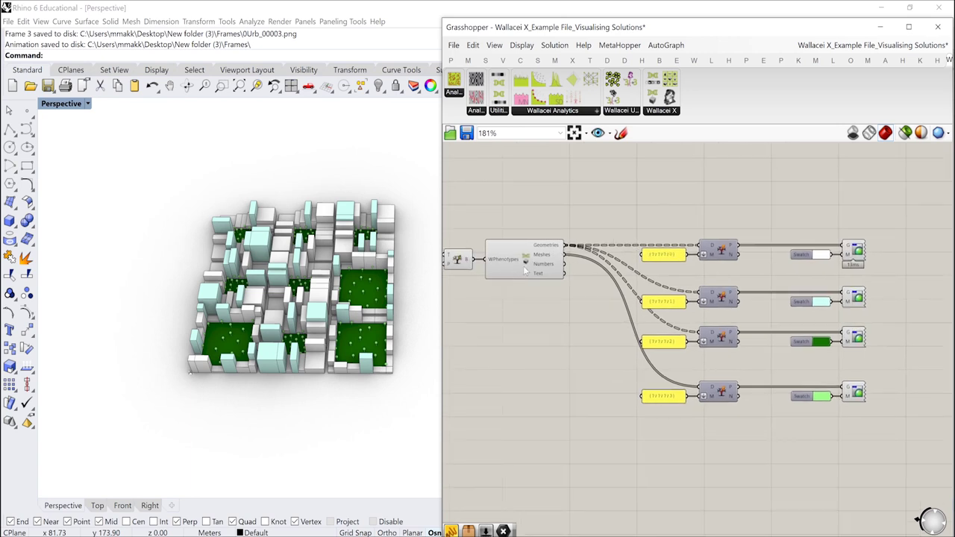
right_click_drag(523, 266, 718, 293)
scroll(718, 293, "down", 3)
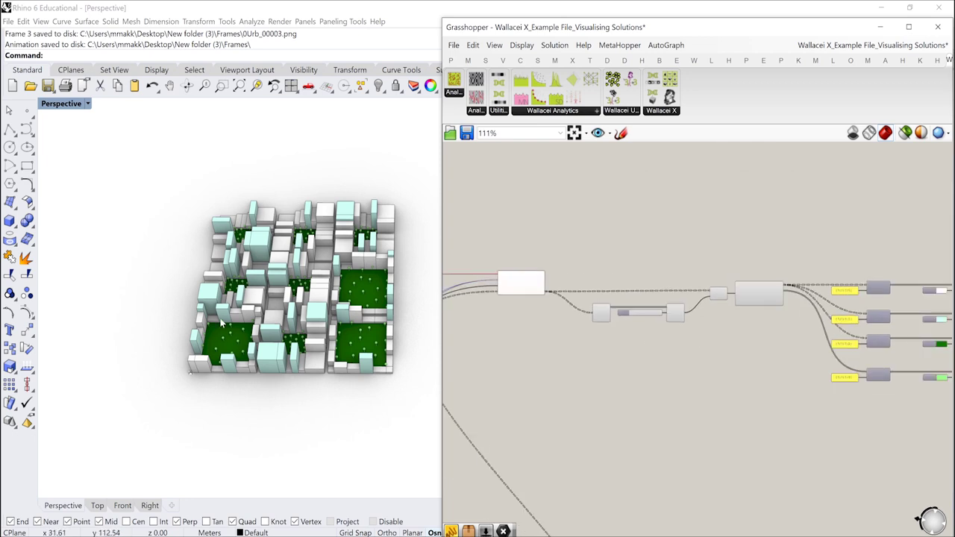
right_click_drag(739, 363, 703, 375)
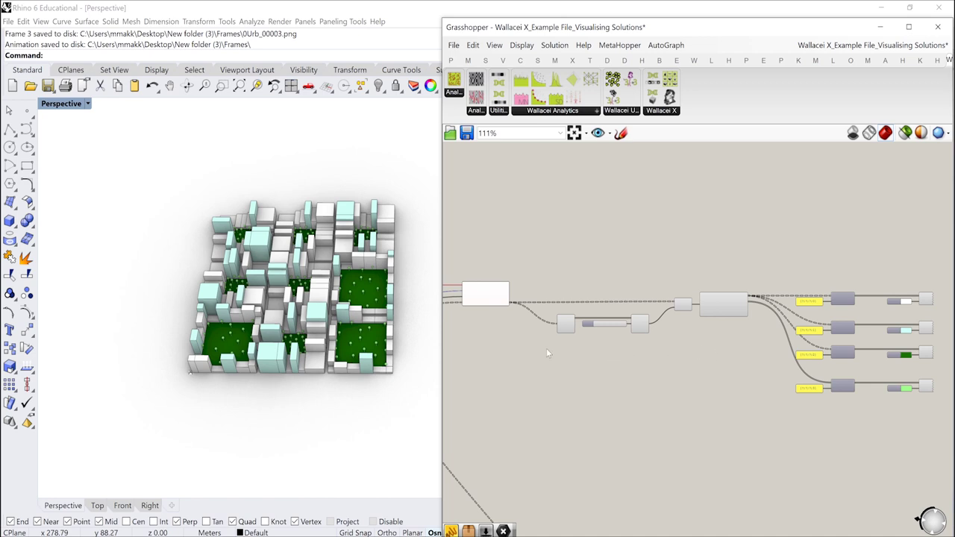
- Open the Wallacei X component's interface and maximize its window
scroll(566, 352, "up", 1)
scroll(708, 355, "up", 1)
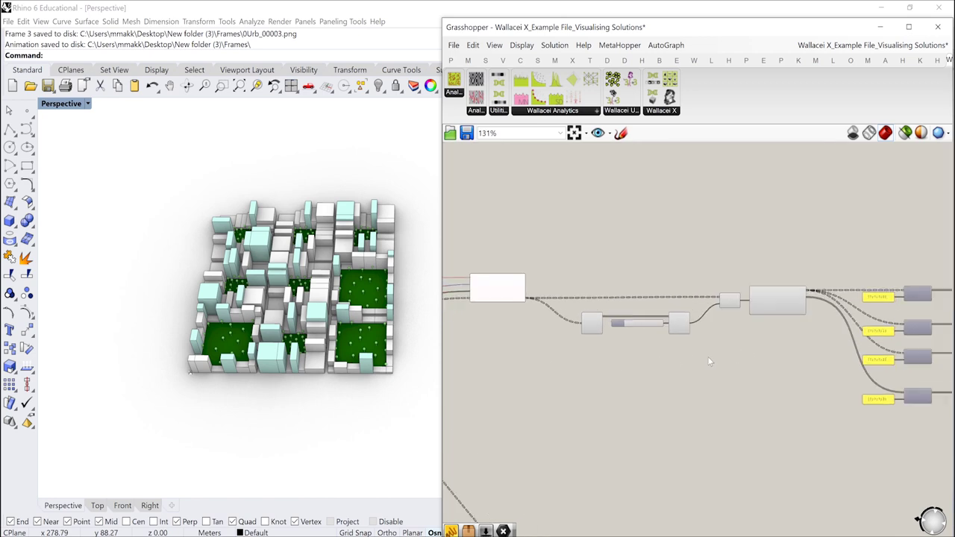
right_click_drag(535, 337, 622, 363)
scroll(579, 307, "up", 2)
left_click(575, 306)
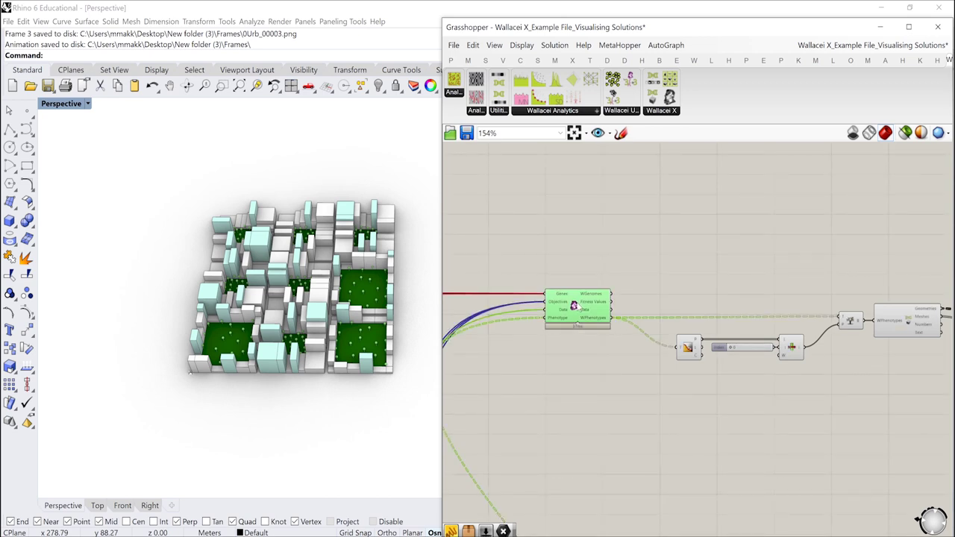
double_click(575, 306)
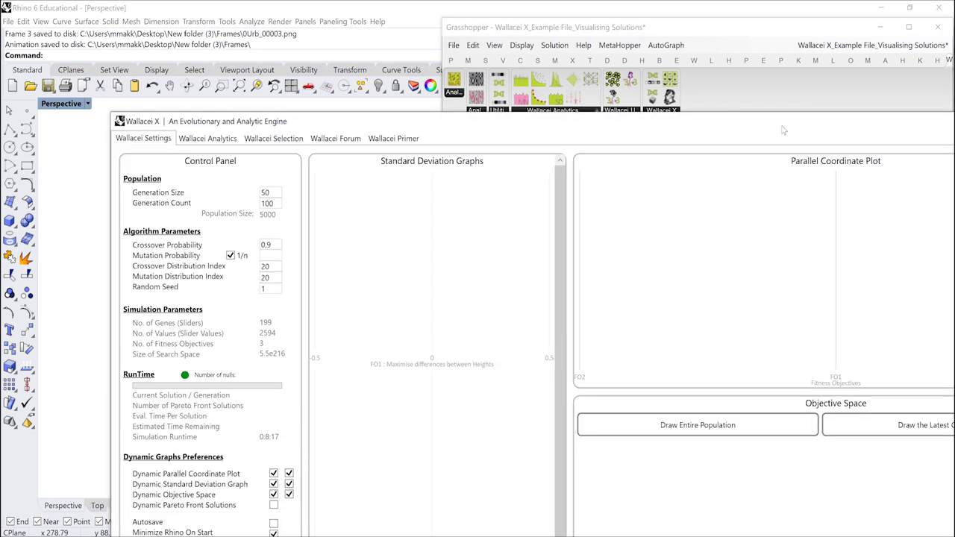
left_click_drag(940, 122, 734, 89)
left_click(847, 86)
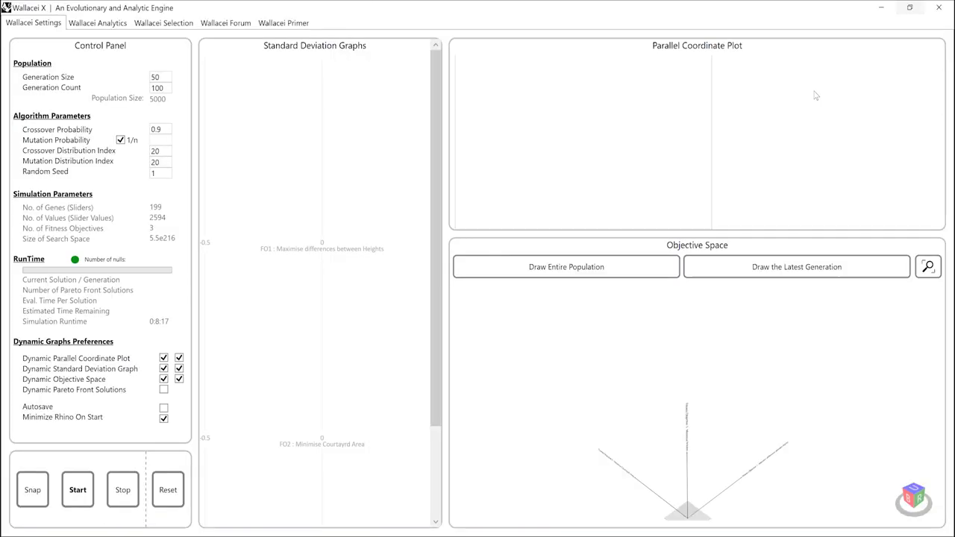
- Draw the parallel coordinate plot in Wallacei Selection and bring the Wallacei X window back up
left_click(169, 24)
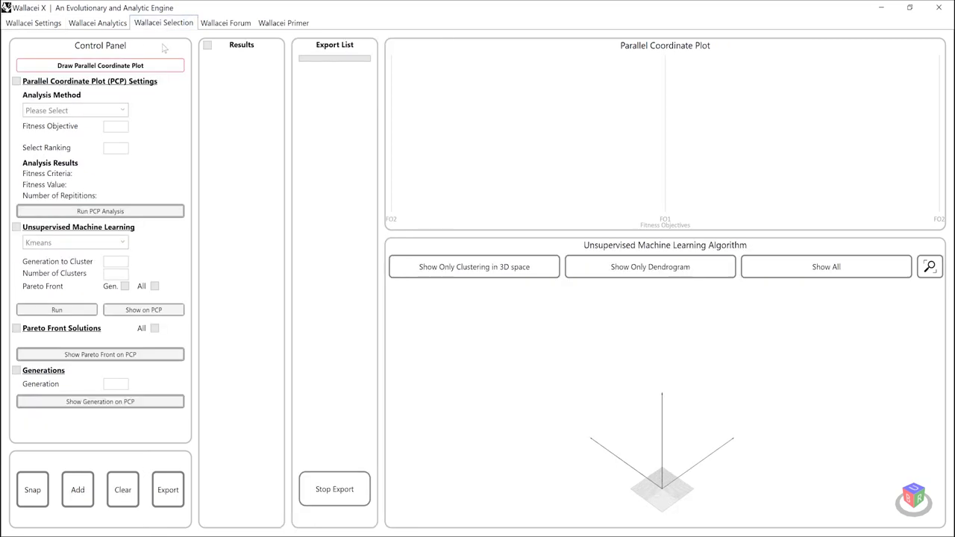
left_click(108, 67)
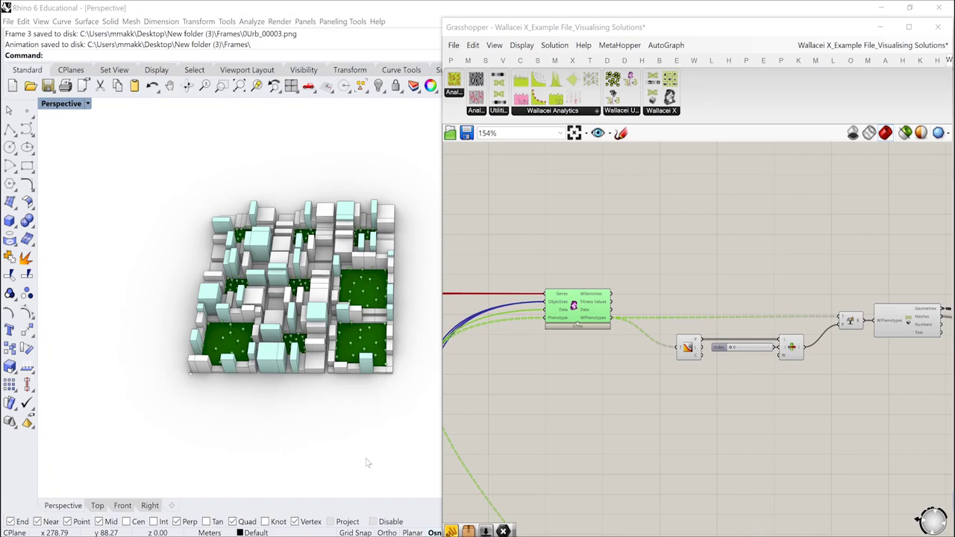
double_click(585, 318)
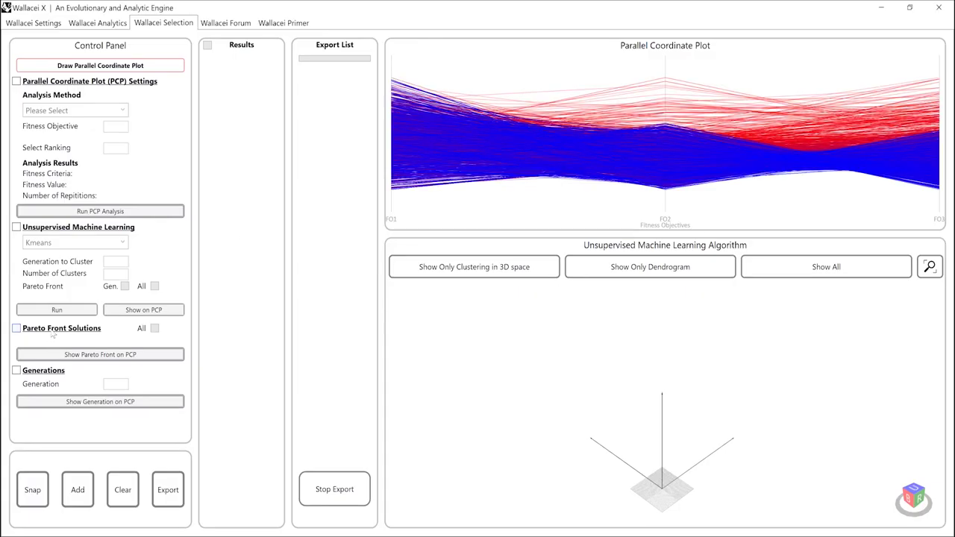
- List the Pareto front solutions, select all of them and add them to the export list
left_click(53, 334)
left_click(208, 46)
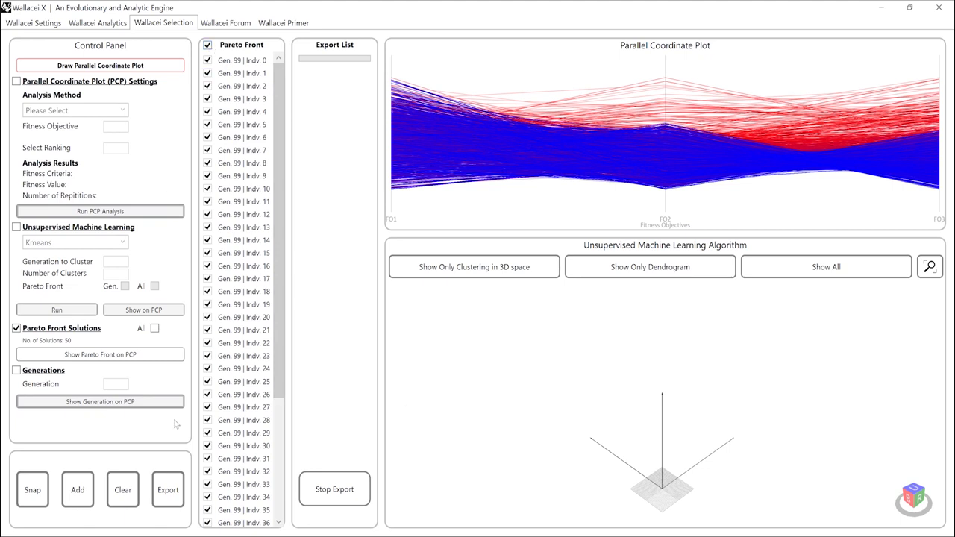
left_click(79, 490)
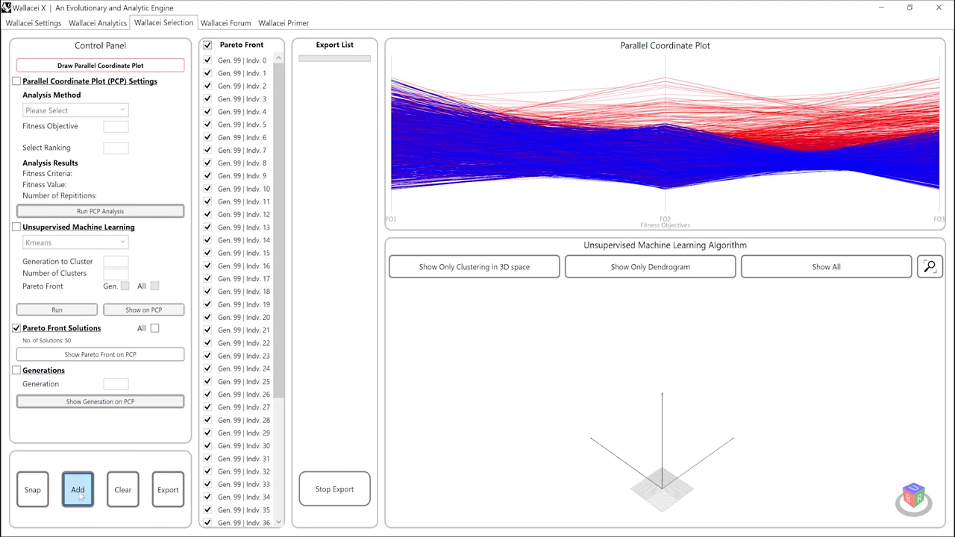
- Export the phenotypes of the listed solutions and close the Wallacei X window
left_click(168, 492)
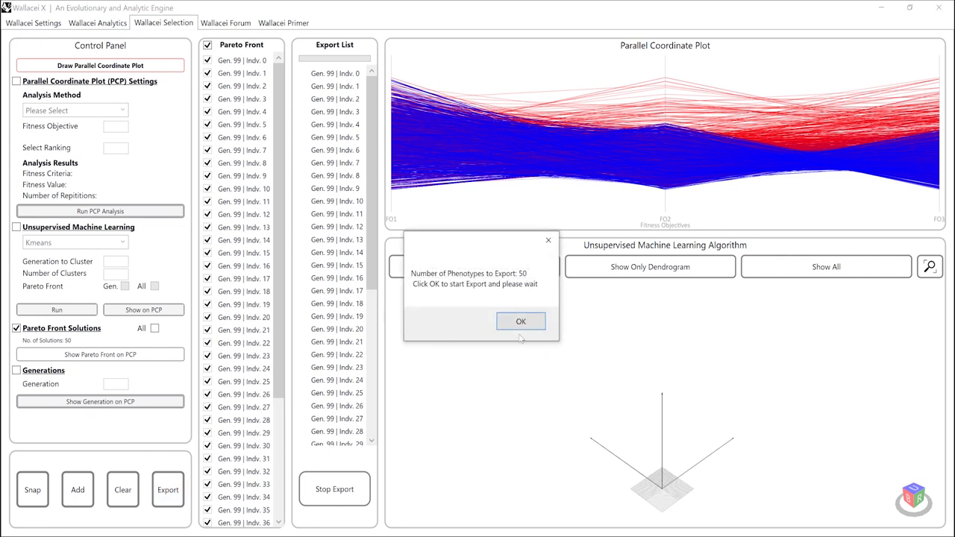
left_click(517, 321)
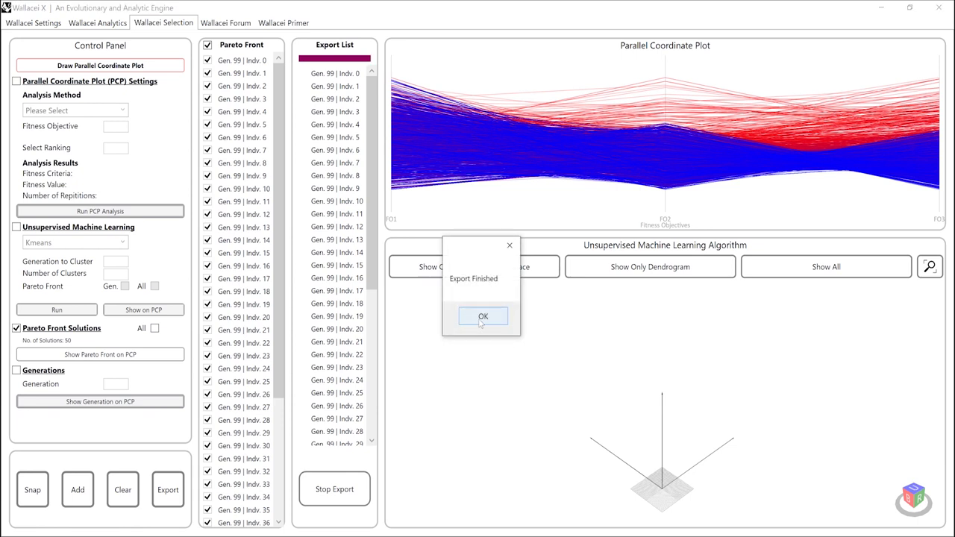
left_click(482, 316)
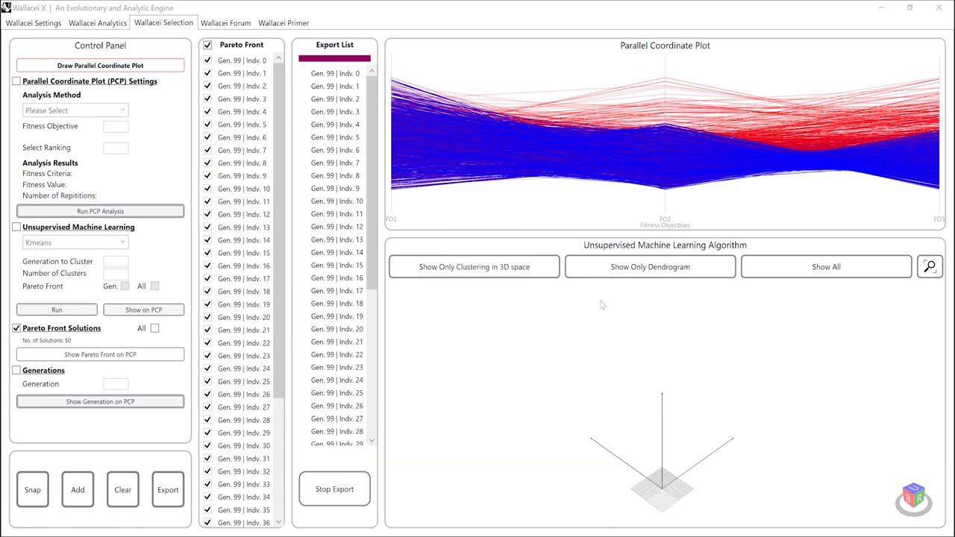
key("alt+F4")
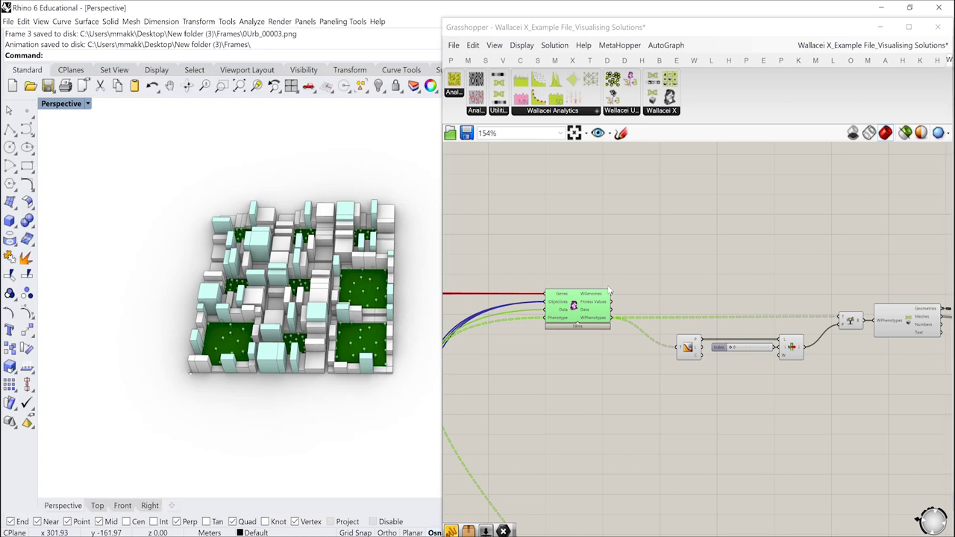
- Inspect the WPhenotypes output tree and the components that pick one phenotype's branch by index for decoding
right_click_drag(677, 262, 548, 252)
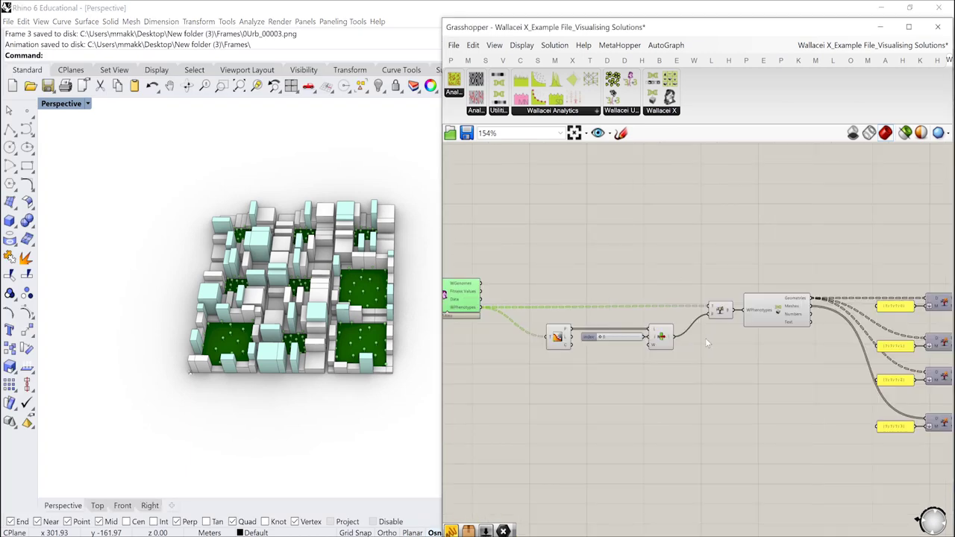
right_click_drag(587, 329, 510, 329)
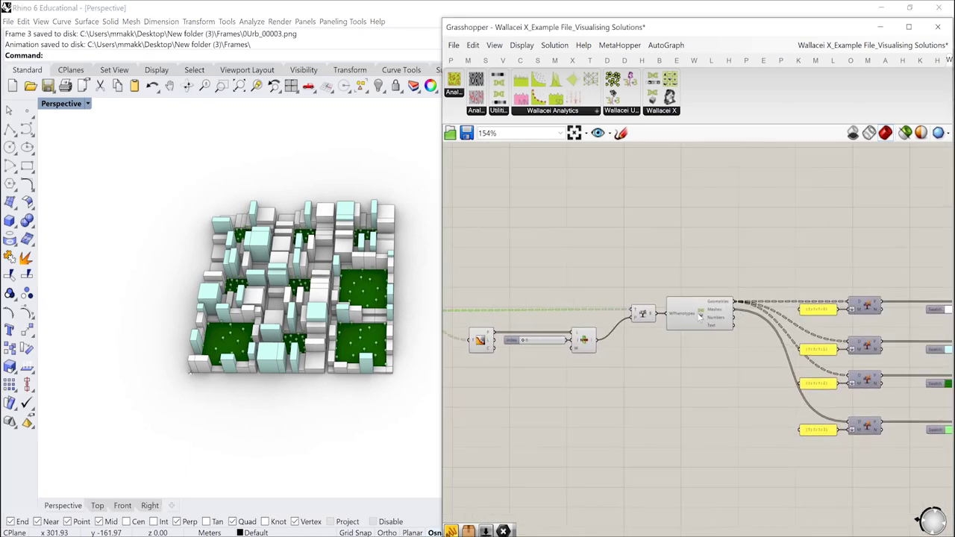
left_click(702, 317)
right_click_drag(568, 240, 659, 235)
left_click(659, 234)
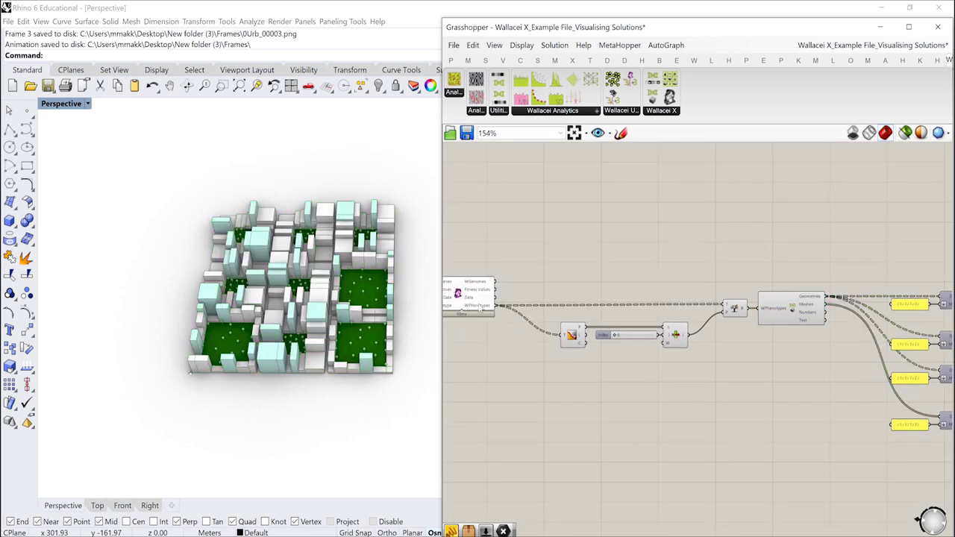
mouse_move(485, 307)
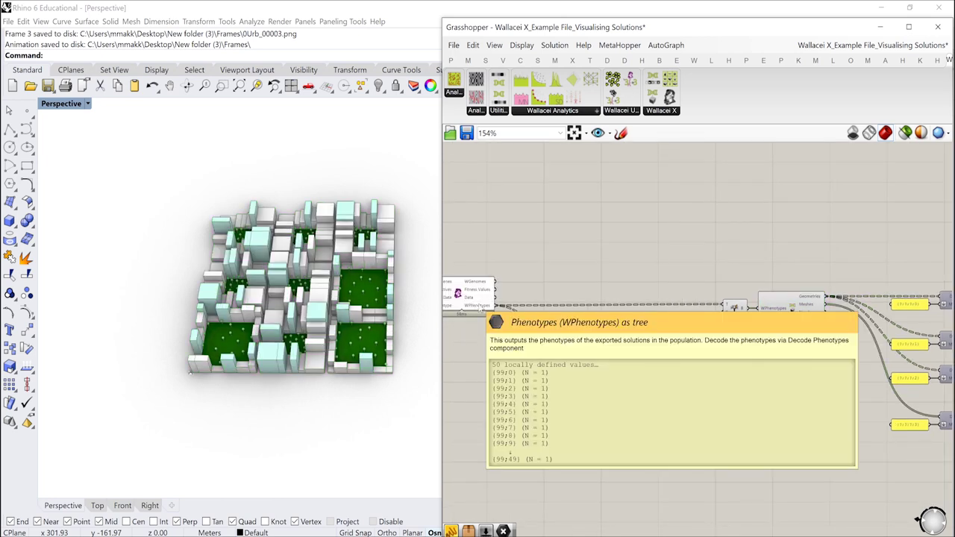
scroll(485, 308, "up", 3)
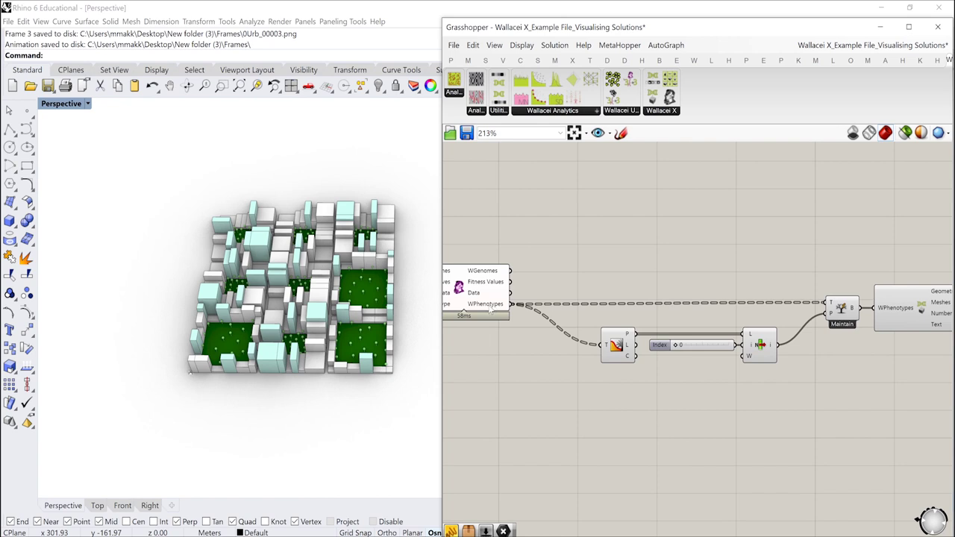
right_click_drag(631, 336, 571, 333)
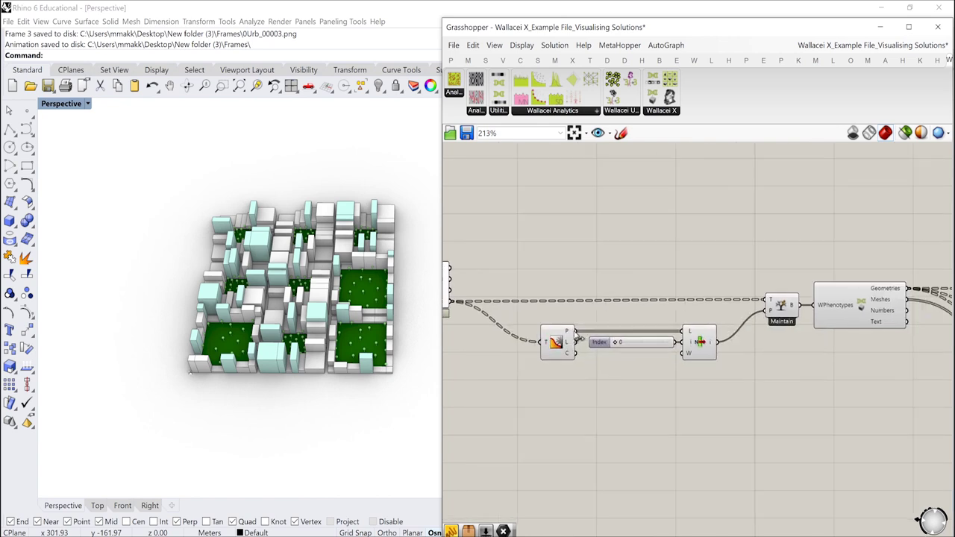
mouse_move(571, 333)
left_click(691, 338)
right_click_drag(691, 335, 635, 337)
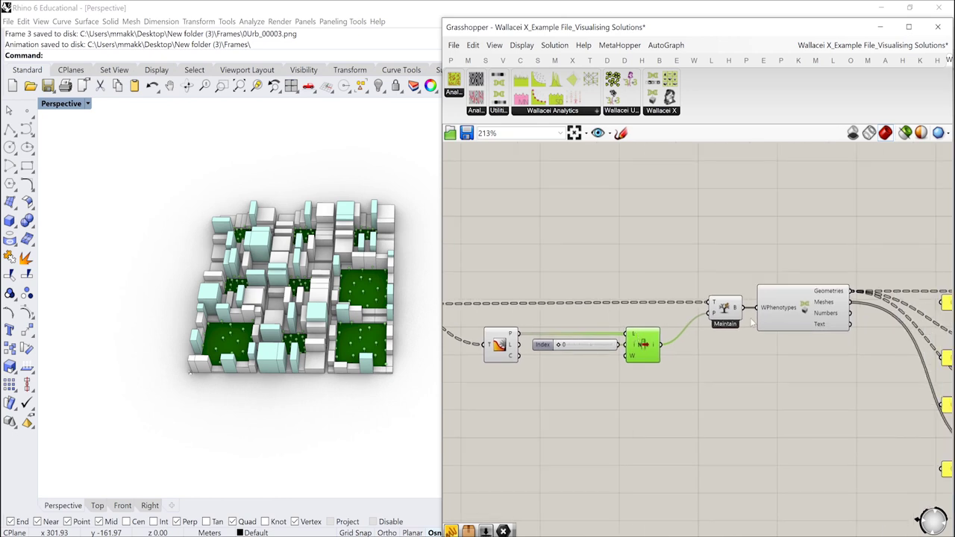
right_click_drag(753, 322, 712, 333)
left_click(683, 321)
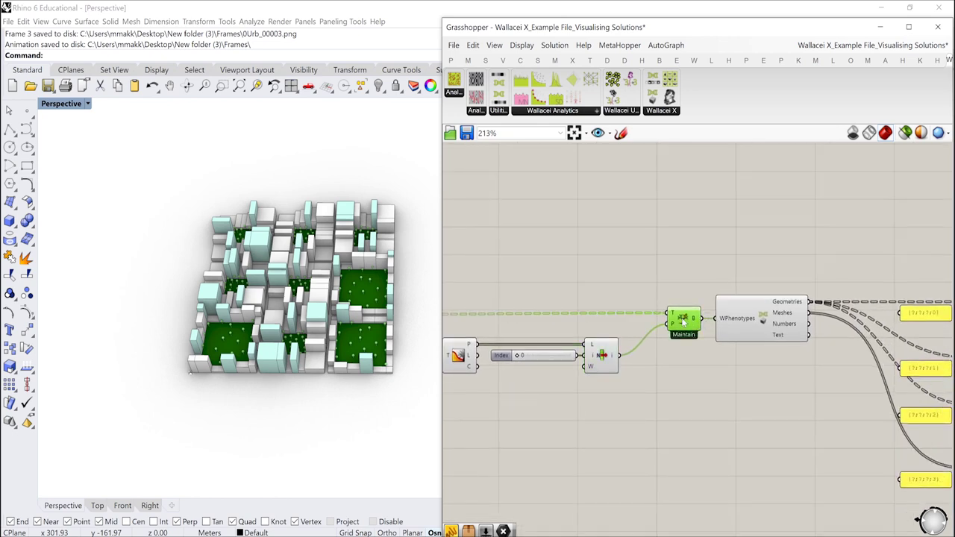
mouse_move(517, 356)
left_mouse_down()
mouse_move(569, 361)
mouse_move(534, 361)
left_mouse_up()
- Examine the four path masks that split the decoded geometry and the colour swatches assigned to their previews
scroll(697, 424, "down", 1)
right_click_drag(731, 389, 657, 367)
scroll(757, 362, "up", 1)
right_click_drag(756, 362, 658, 349)
scroll(782, 298, "down", 2)
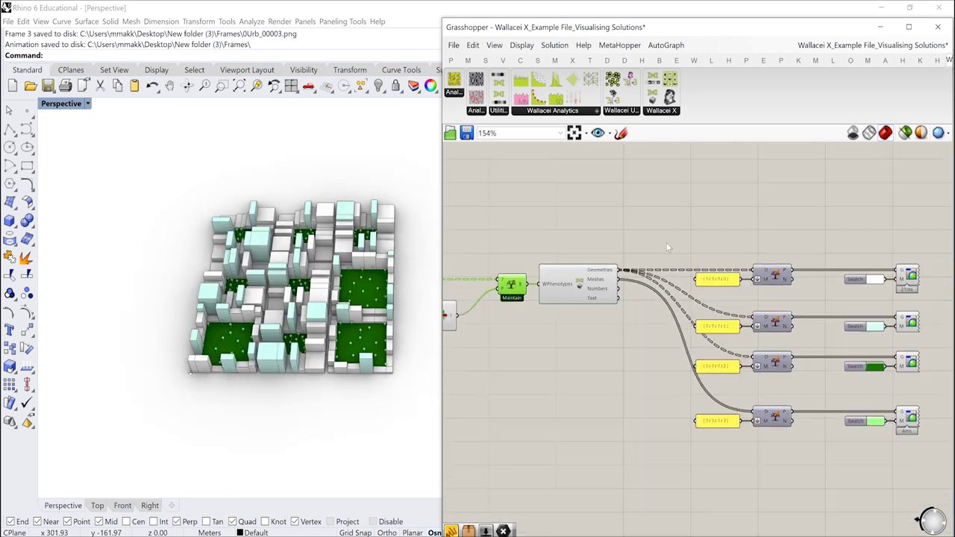
left_click_drag(590, 210, 876, 458)
left_click(560, 419)
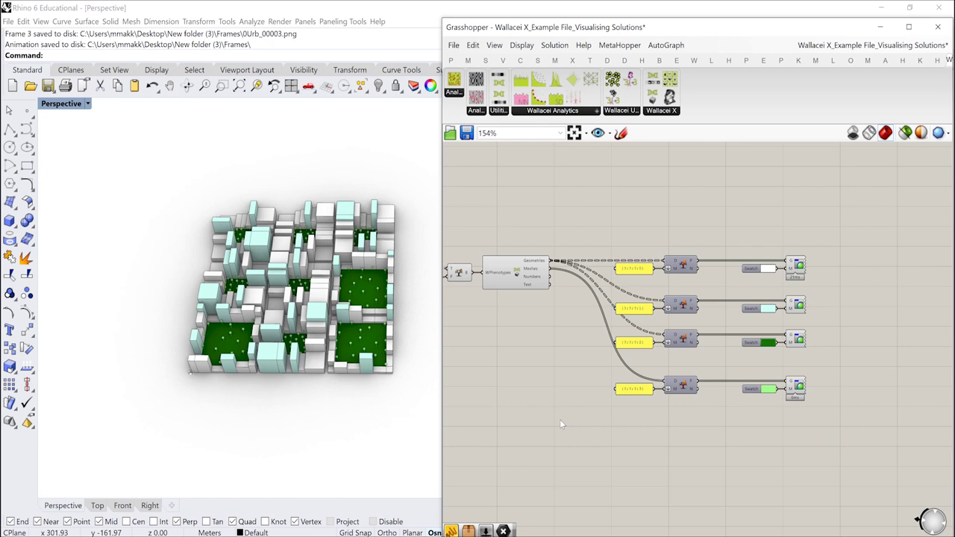
- Inspect the Entwine component that combines the buildings, buildings above threshold, courtyards and trees geometry
scroll(559, 418, "down", 5)
scroll(787, 401, "up", 6)
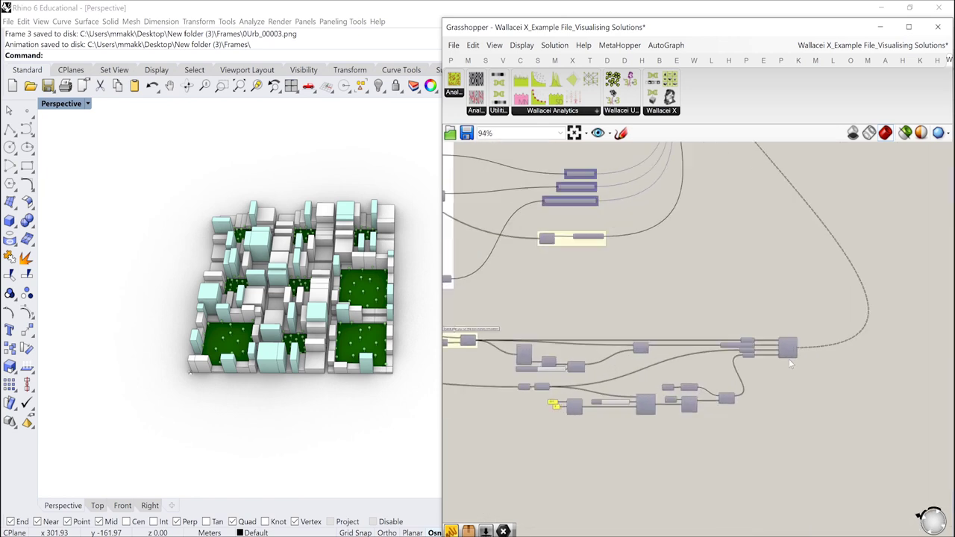
left_click(792, 333)
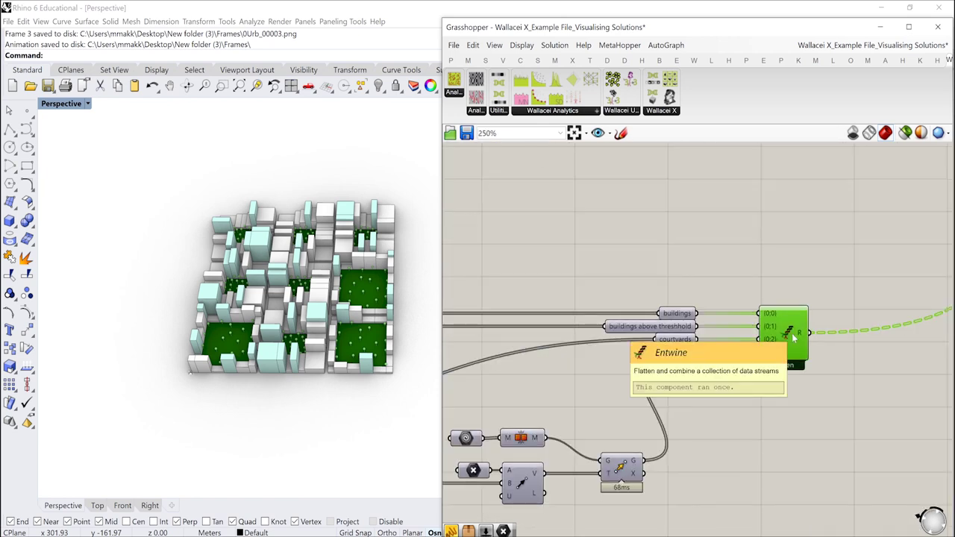
- Add a Wallacei Diamond Fitness Chart component to the canvas above the components that select and decode the phenotype
scroll(792, 332, "down", 5)
right_click_drag(869, 159, 665, 348)
scroll(718, 297, "up", 5)
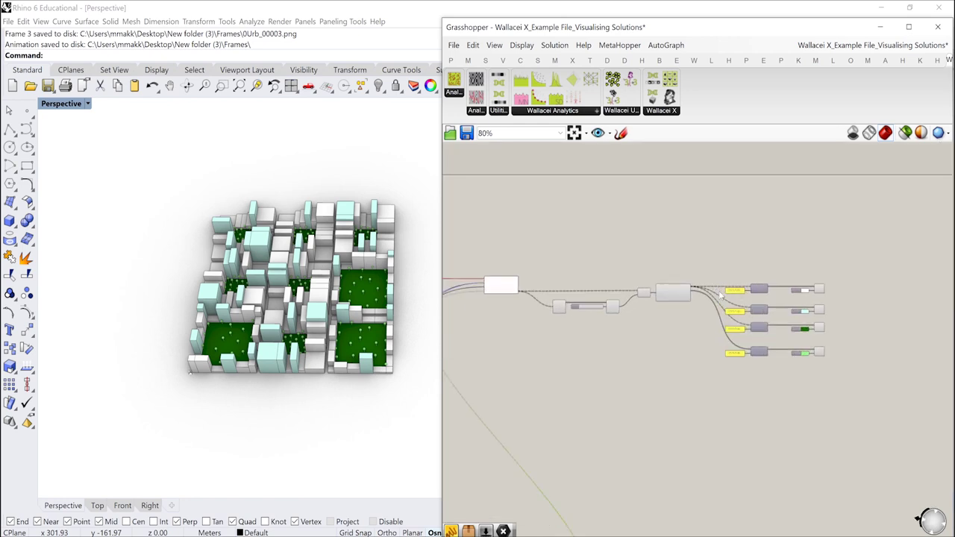
right_click_drag(633, 290, 765, 307)
scroll(765, 306, "up", 1)
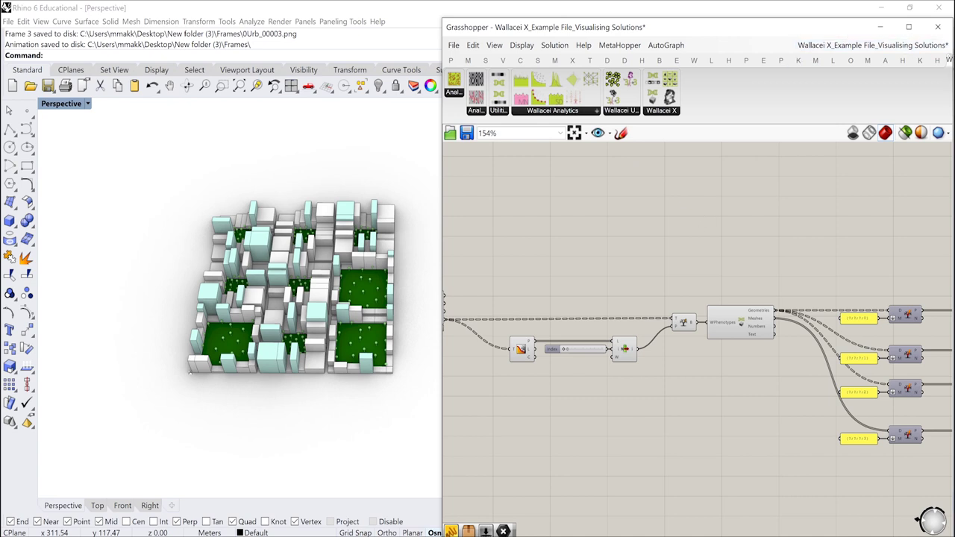
left_click(578, 112)
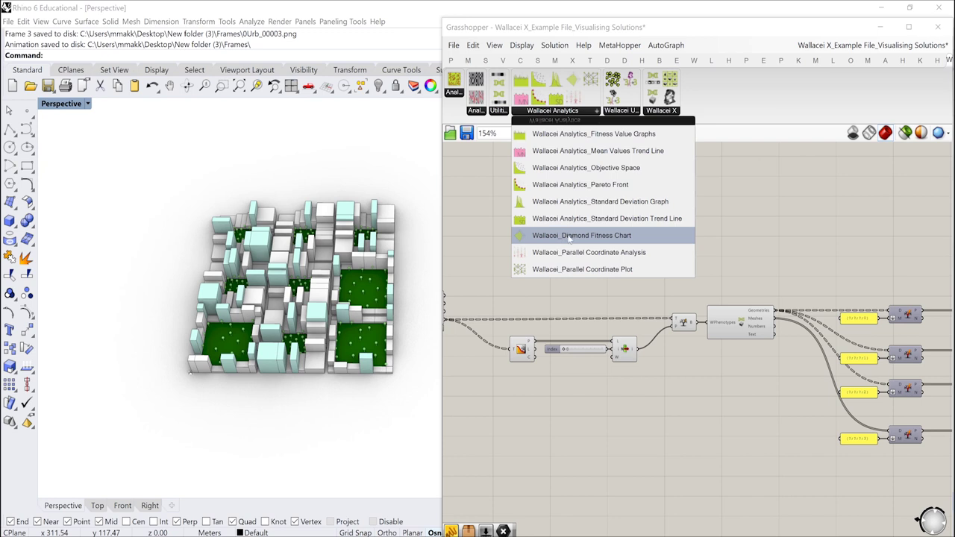
left_click_drag(600, 237, 690, 200)
right_click_drag(690, 194, 692, 260)
left_click_drag(727, 265, 733, 246)
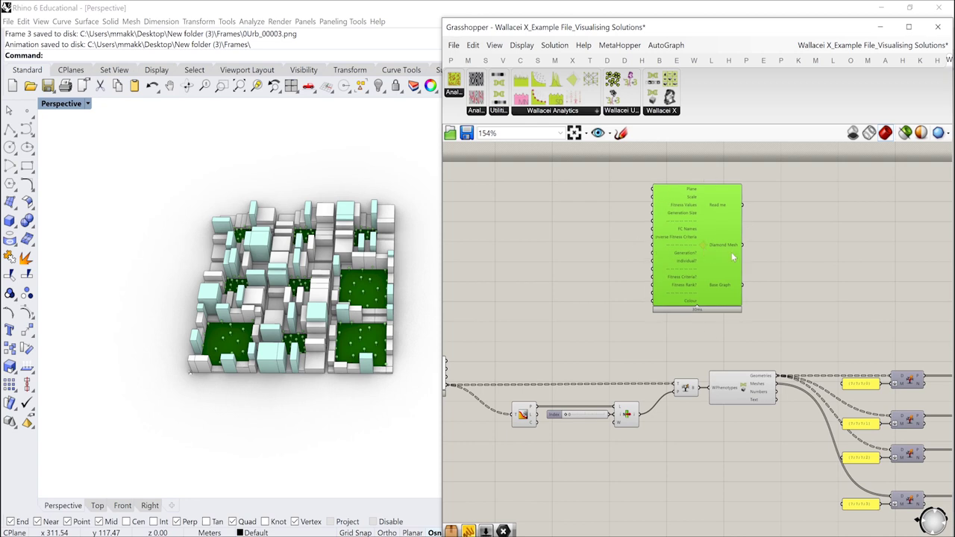
right_click_drag(609, 266, 641, 255)
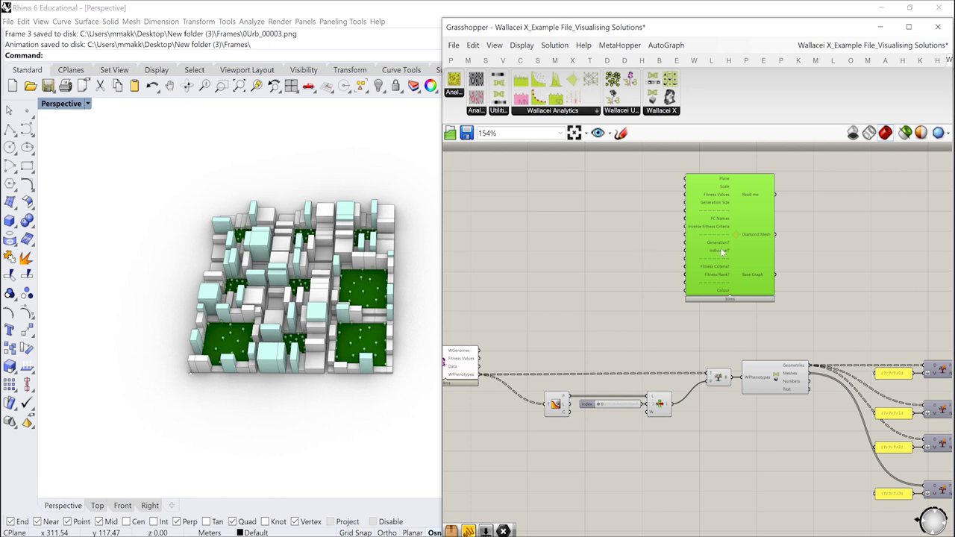
left_click_drag(737, 250, 710, 257)
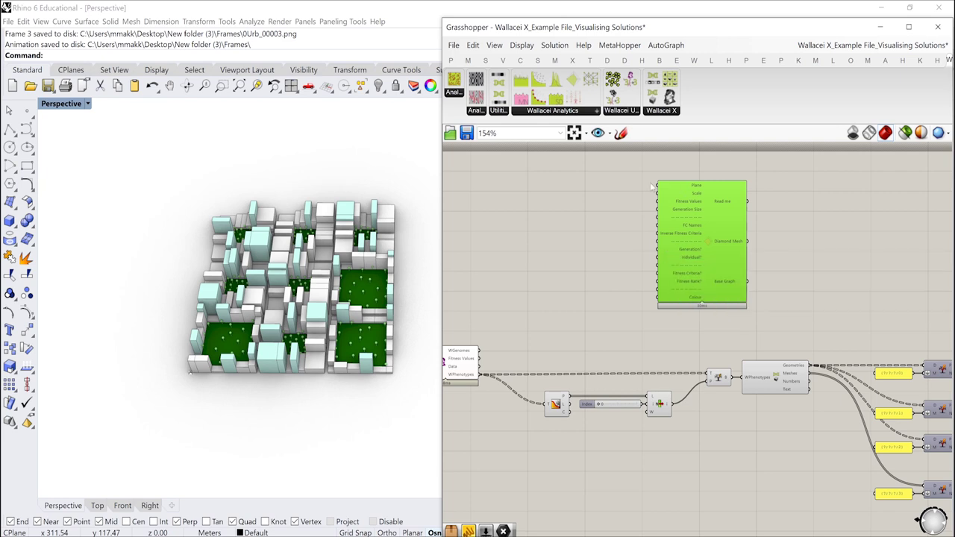
left_click_drag(712, 243, 753, 243)
right_click_drag(640, 243, 724, 232)
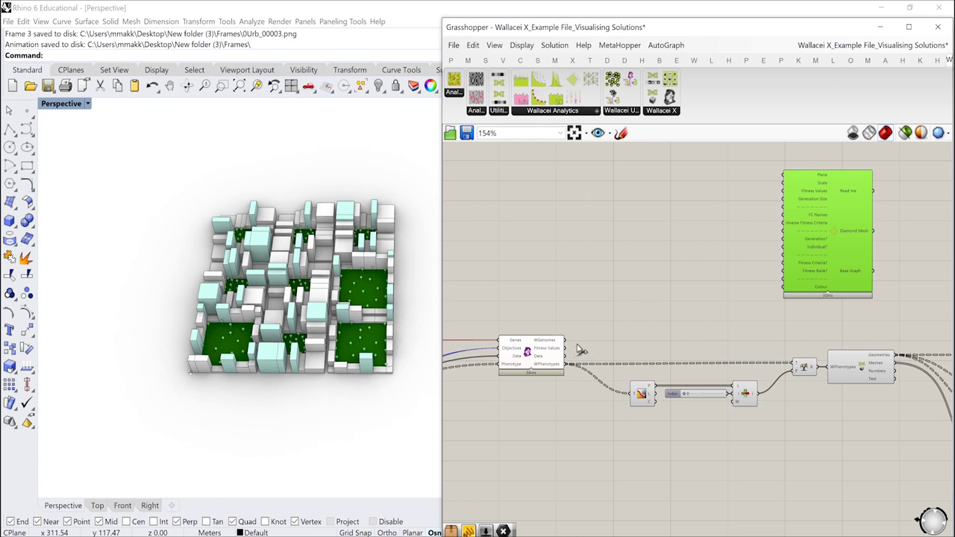
- Add the fitness values decoding component and wire it between the Wallacei X Fitness Values output and the chart's Fitness Values input
left_click_drag(565, 348, 661, 246)
left_click_drag(635, 93, 652, 246)
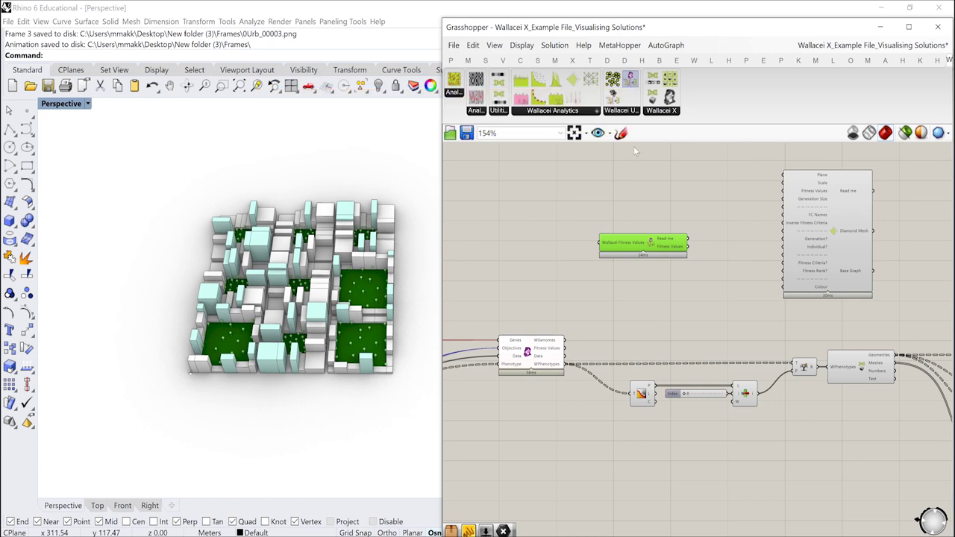
left_click_drag(566, 348, 604, 243)
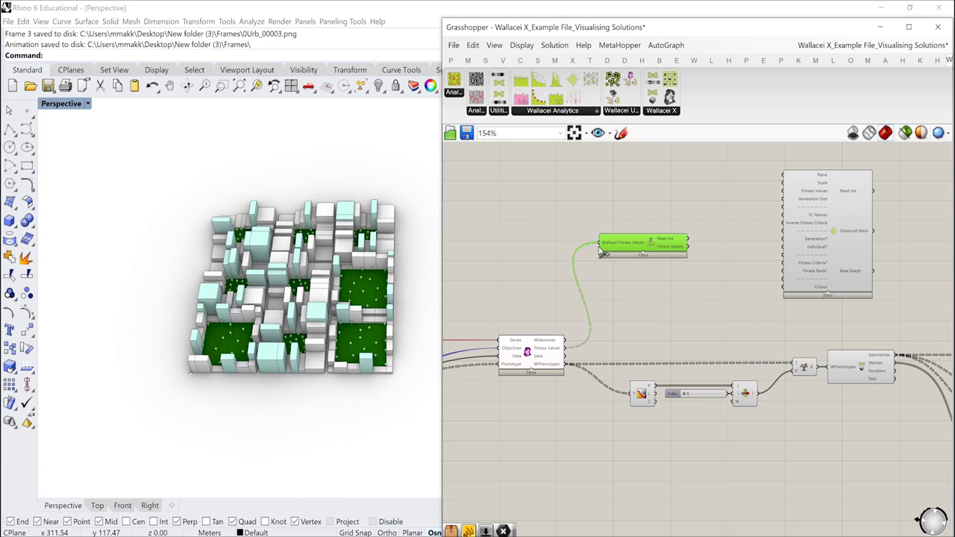
left_click_drag(643, 248, 784, 191)
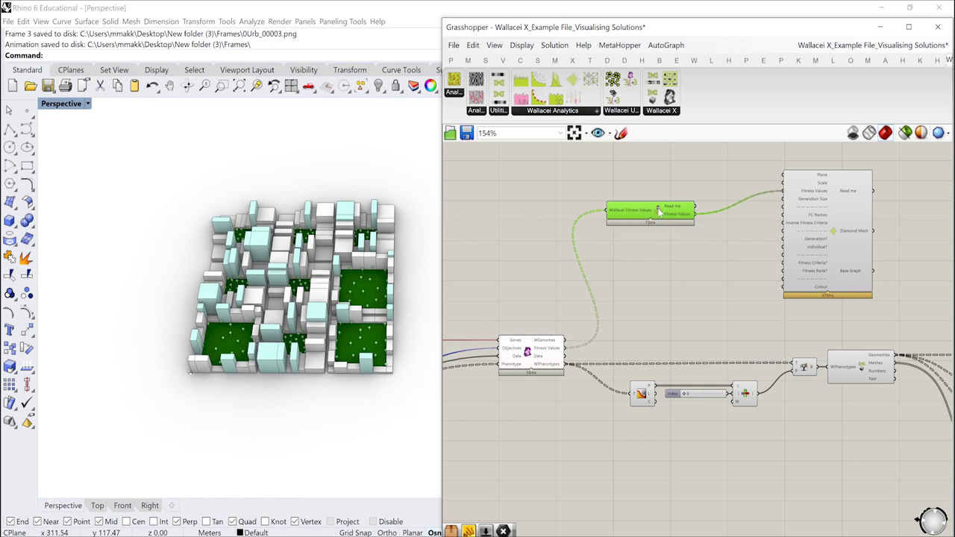
left_click_drag(658, 212, 653, 191)
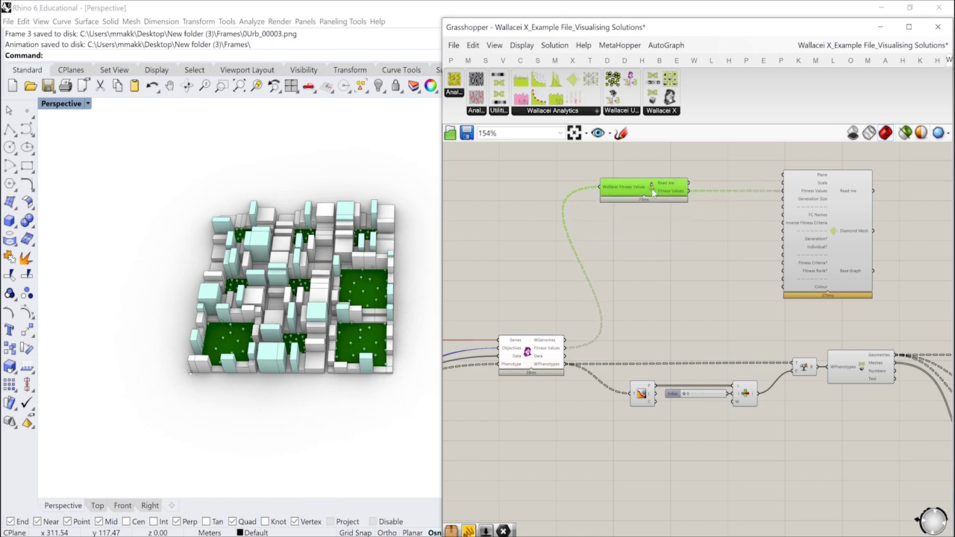
left_click(733, 246)
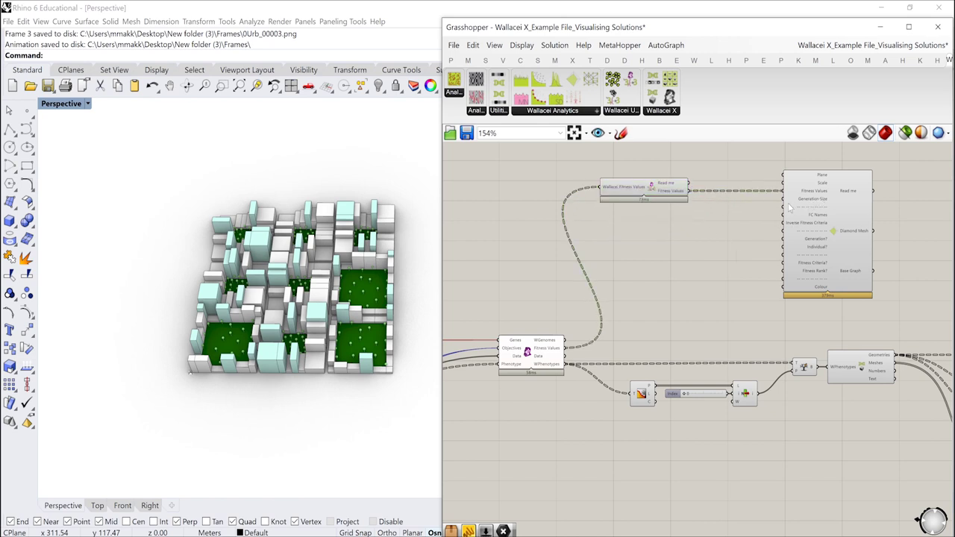
- Look up the generation size in the Wallacei X settings and close its window
left_click(527, 354)
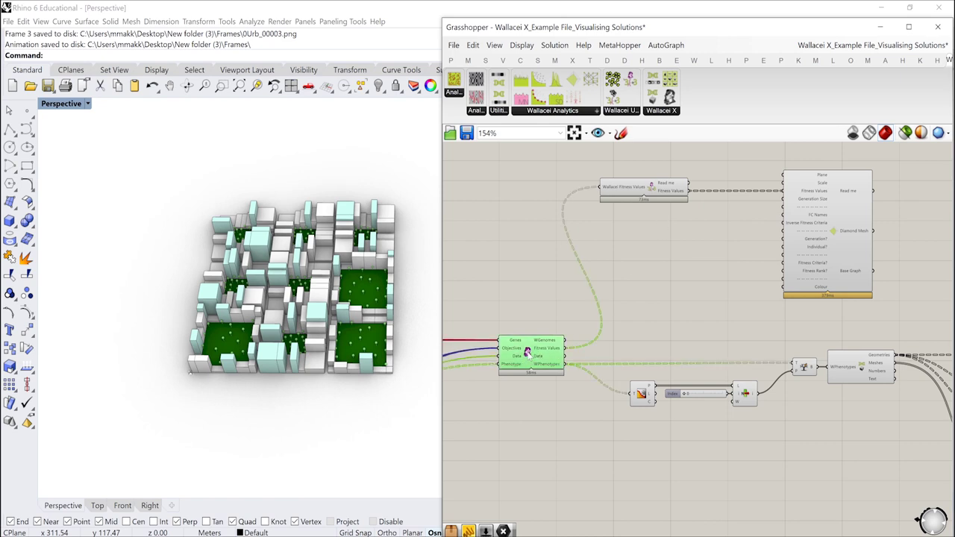
double_click(527, 354)
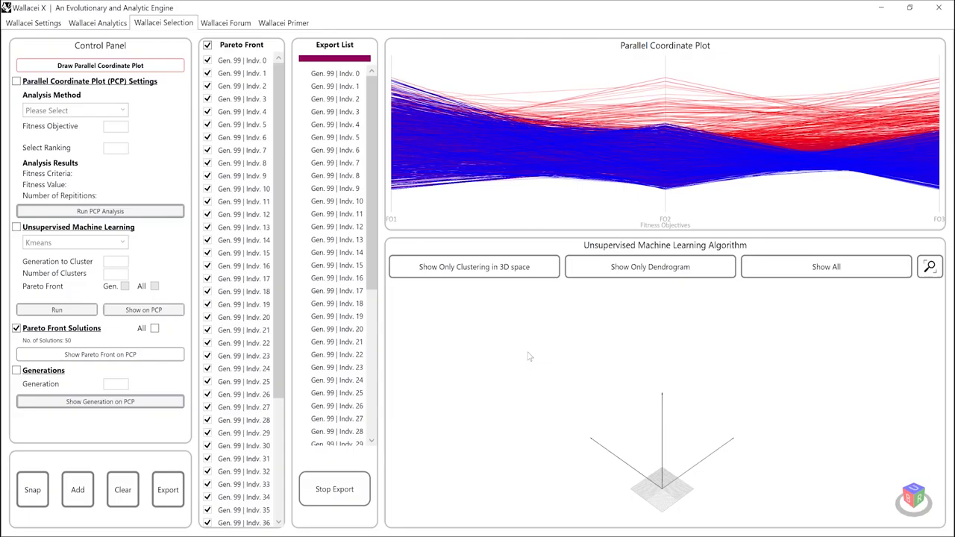
left_click(33, 22)
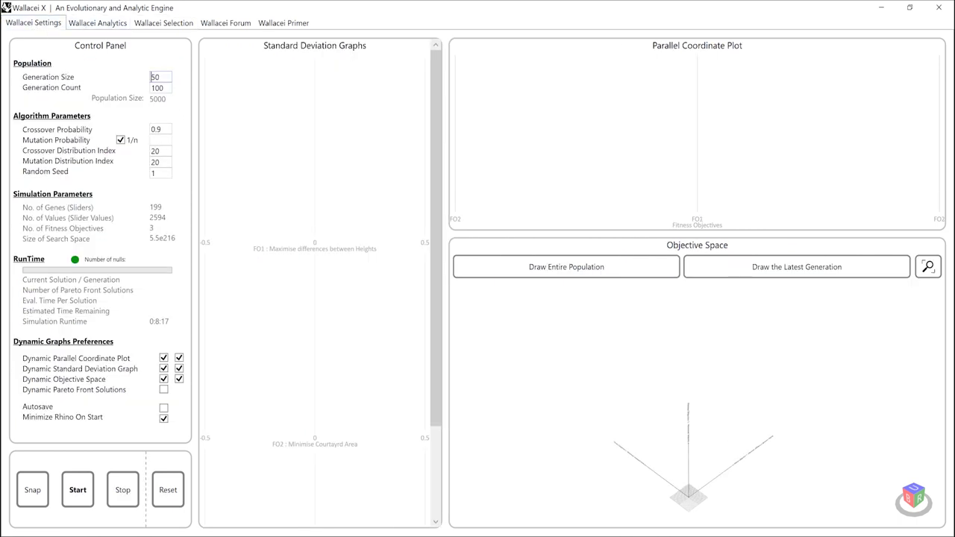
left_click(143, 69)
left_click(939, 8)
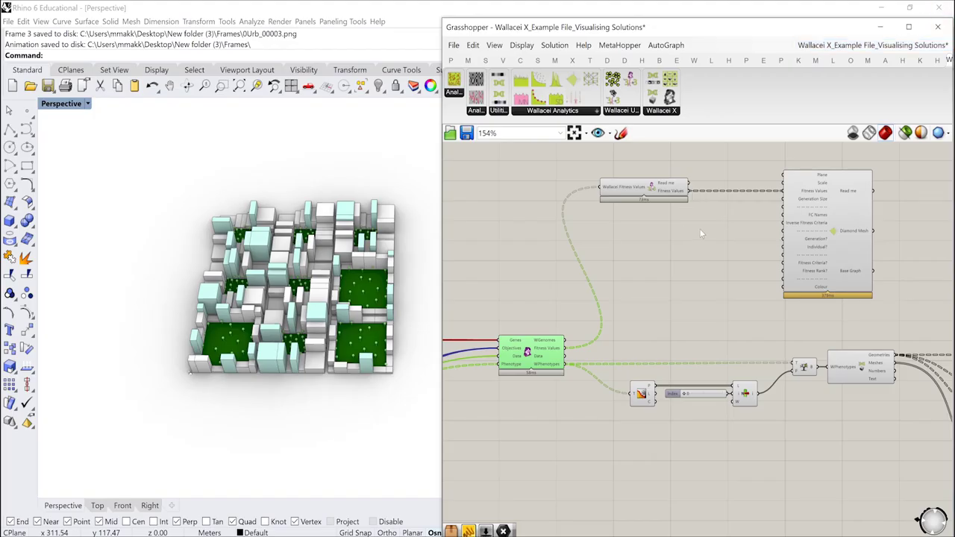
- Create a panel containing 50, connect it to the chart's Generation Size input and place it beside that input
double_click(700, 234)
type("//")
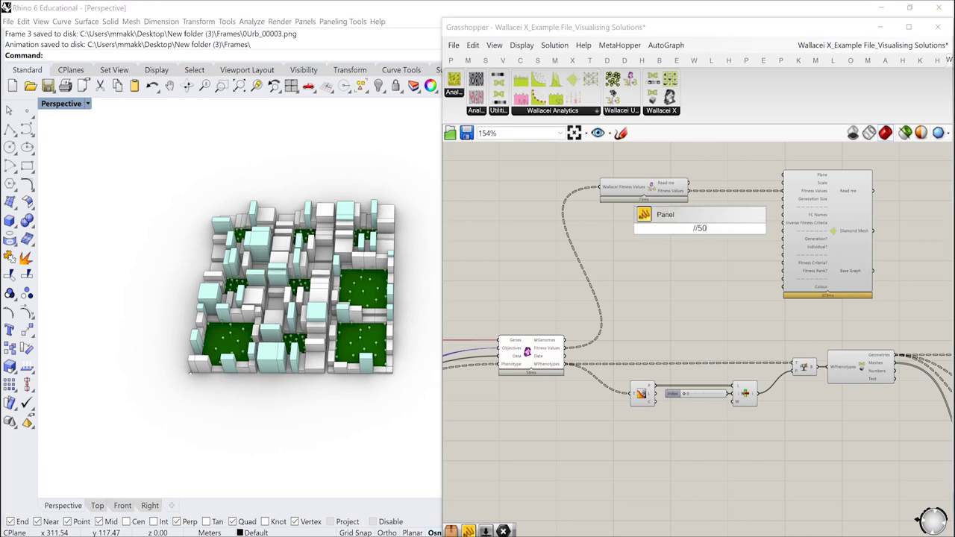
type("50")
key("Return")
left_click_drag(707, 228, 785, 204)
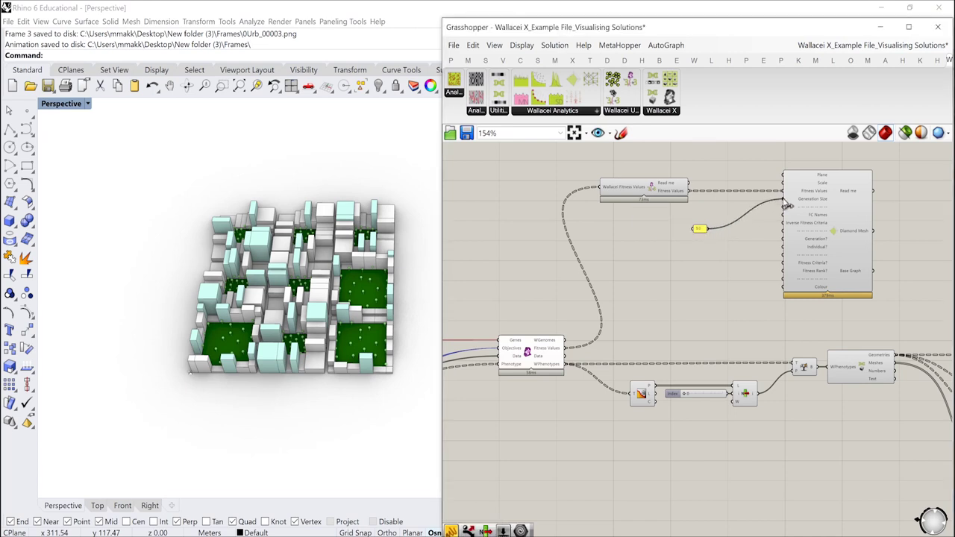
scroll(701, 232, "up", 1)
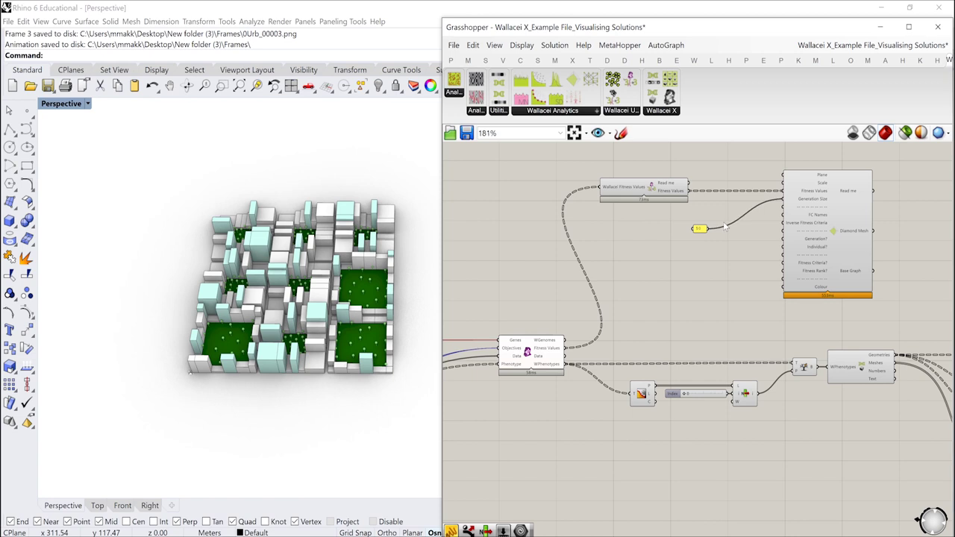
left_click_drag(696, 233, 756, 197)
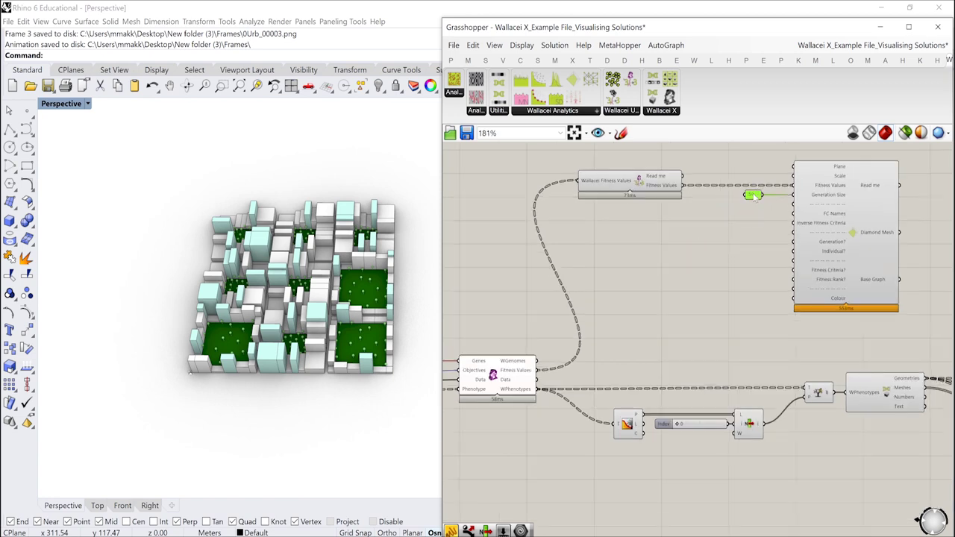
left_click(732, 235)
- Place a point object in the Rhino Perspective viewport, in the empty area in front of the urban block model
right_click_drag(805, 184, 735, 192)
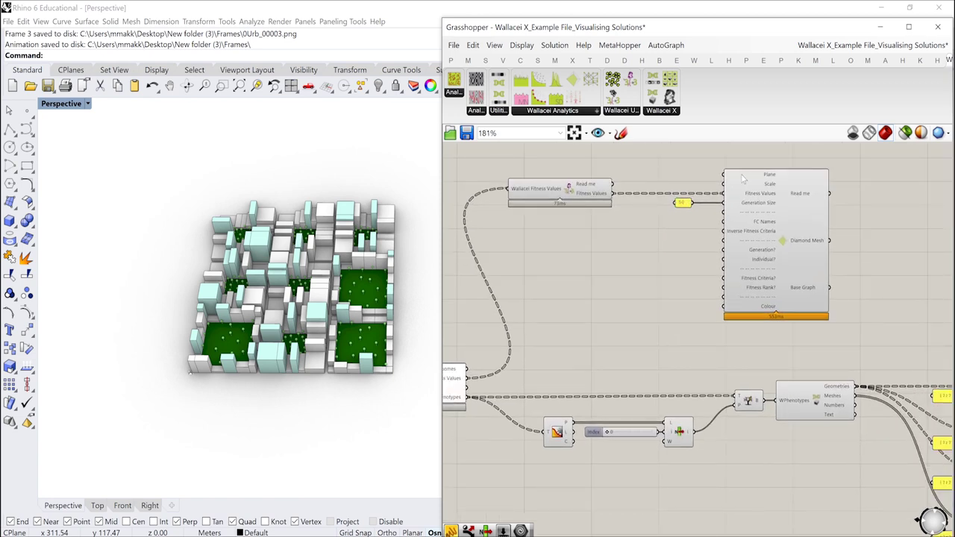
left_click(27, 110)
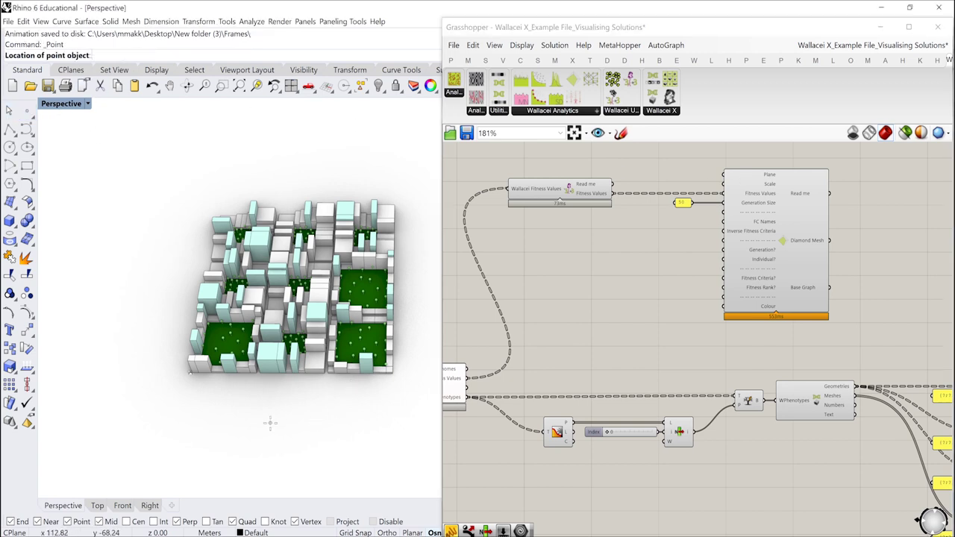
left_click(9, 110)
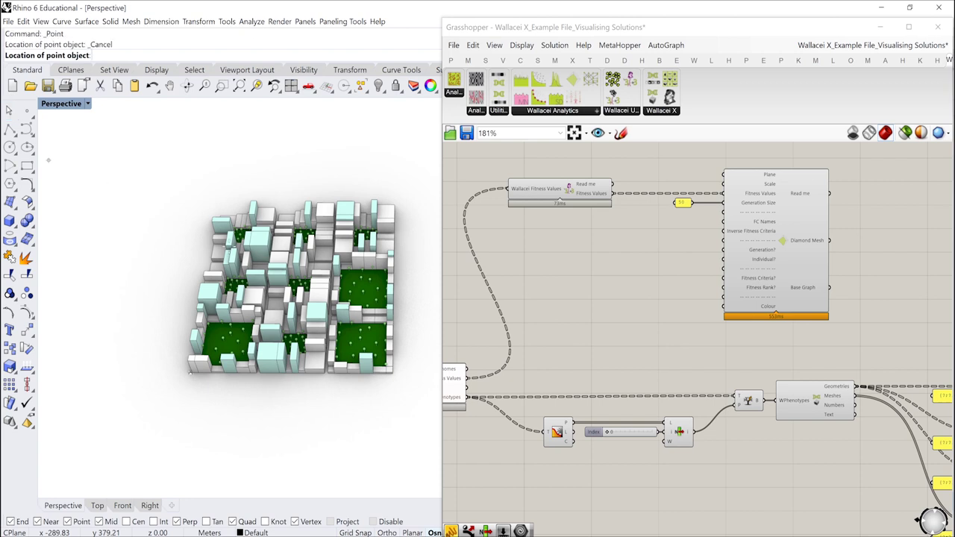
left_click(27, 111)
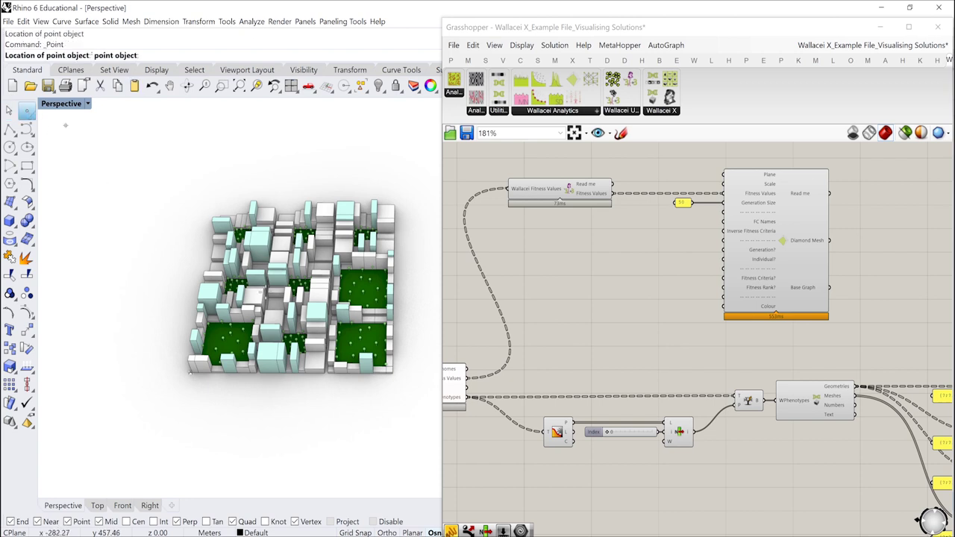
left_click(237, 431)
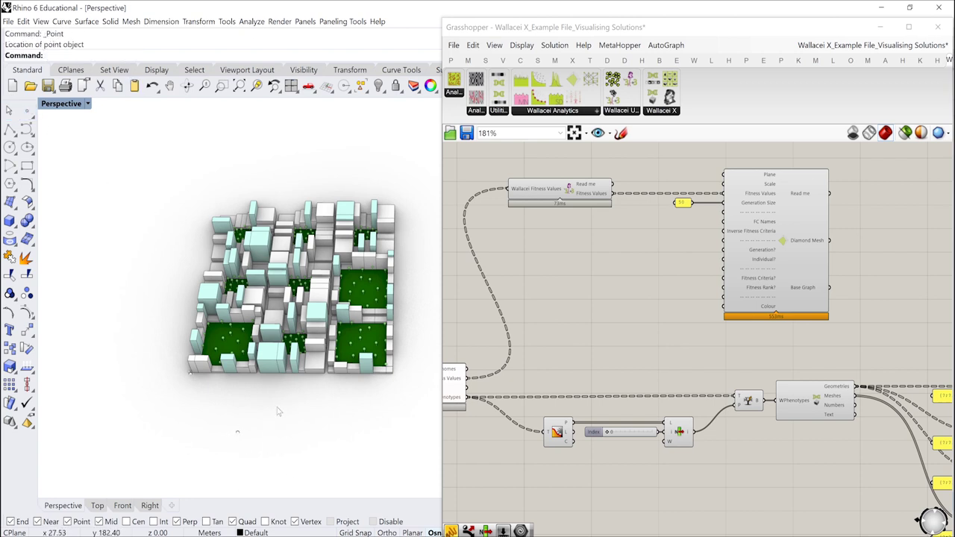
- Add a Geometry parameter that references the Rhino point and connect it to the chart's Plane input
right_click_drag(647, 252, 685, 323)
double_click(580, 180)
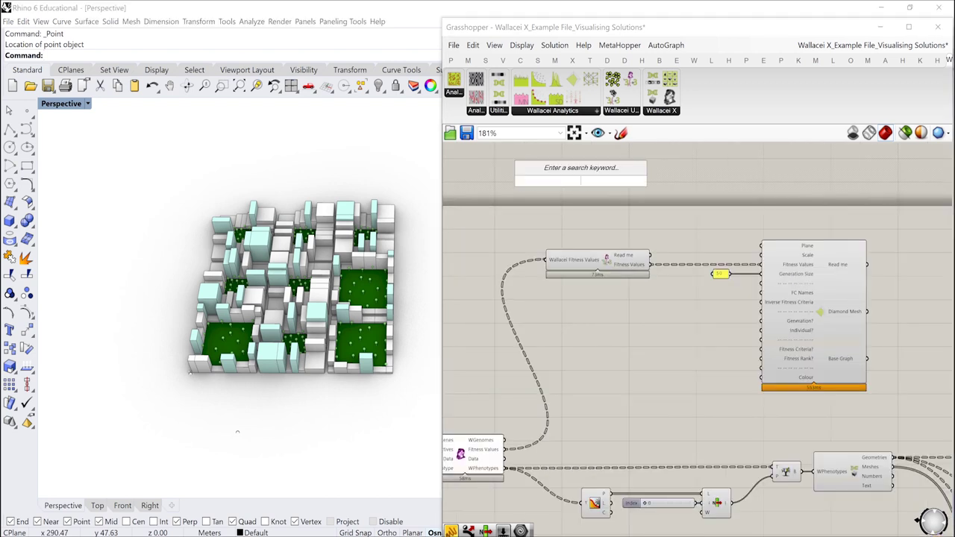
type("geo")
key("Return")
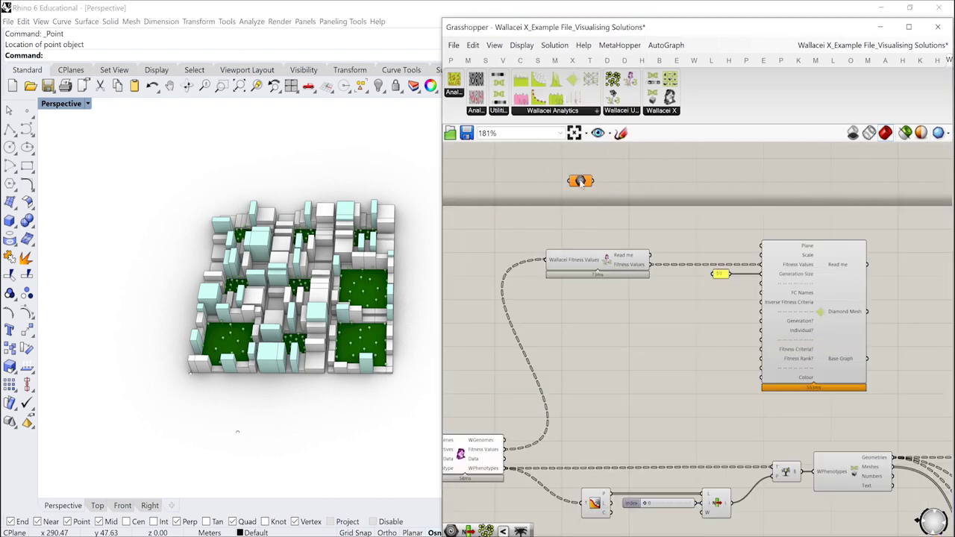
left_click_drag(580, 180, 614, 218)
right_click(614, 218)
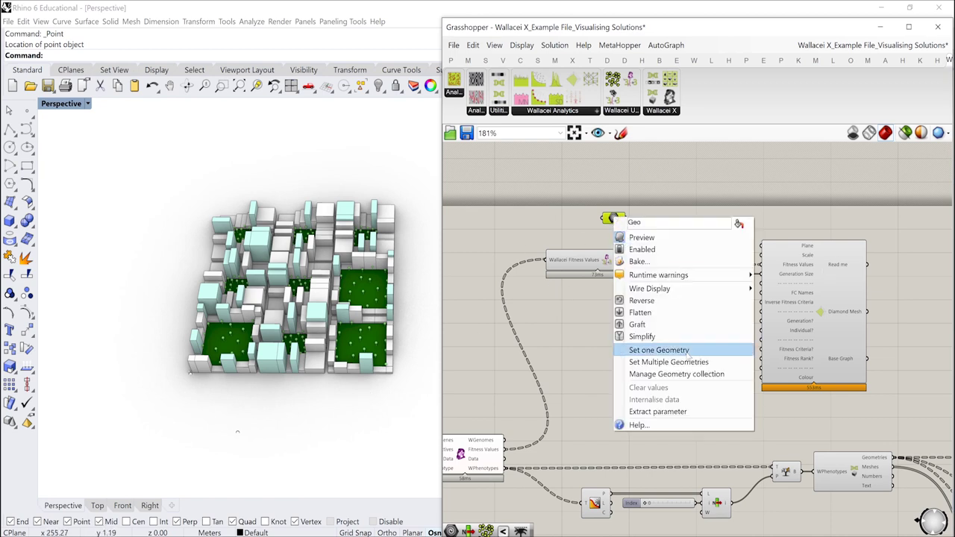
left_click(689, 355)
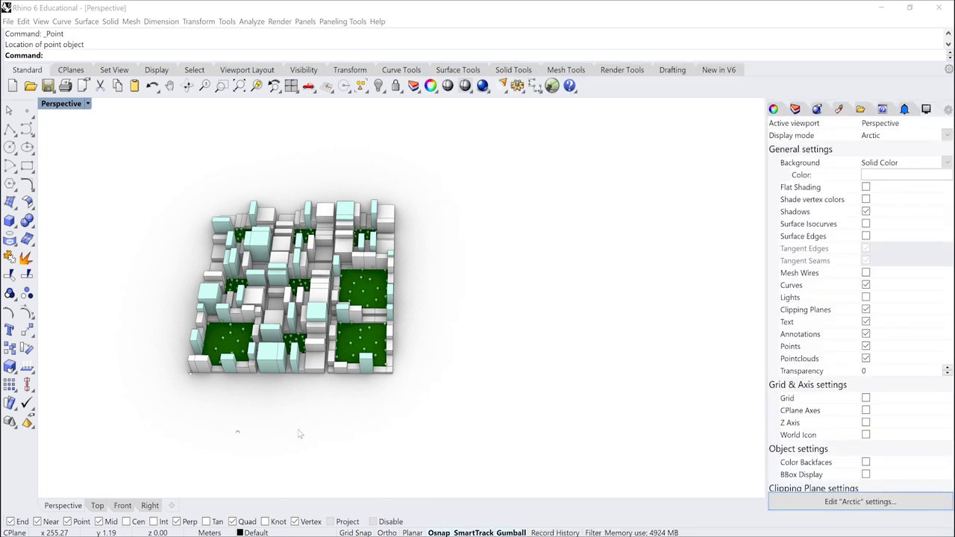
left_click(238, 433)
left_click_drag(627, 218, 762, 245)
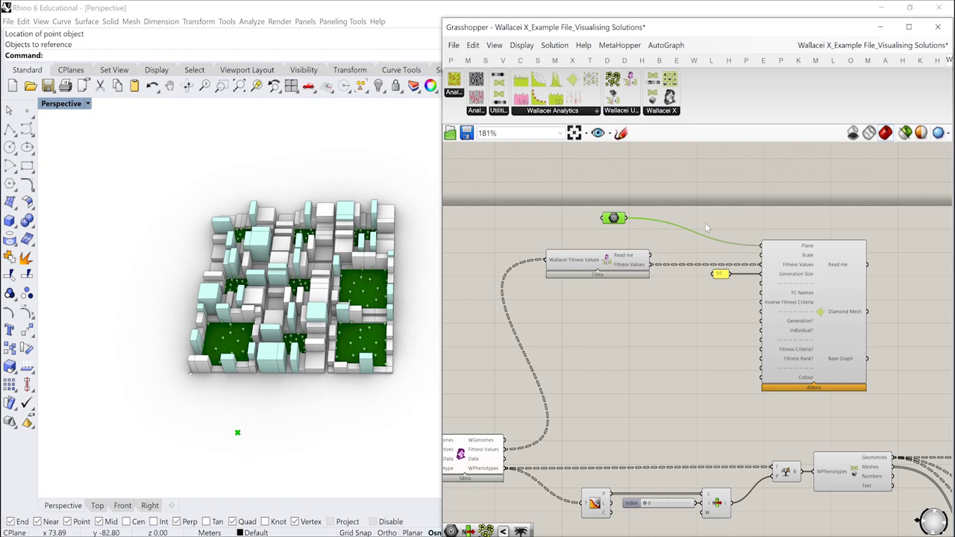
left_click_drag(615, 221, 711, 214)
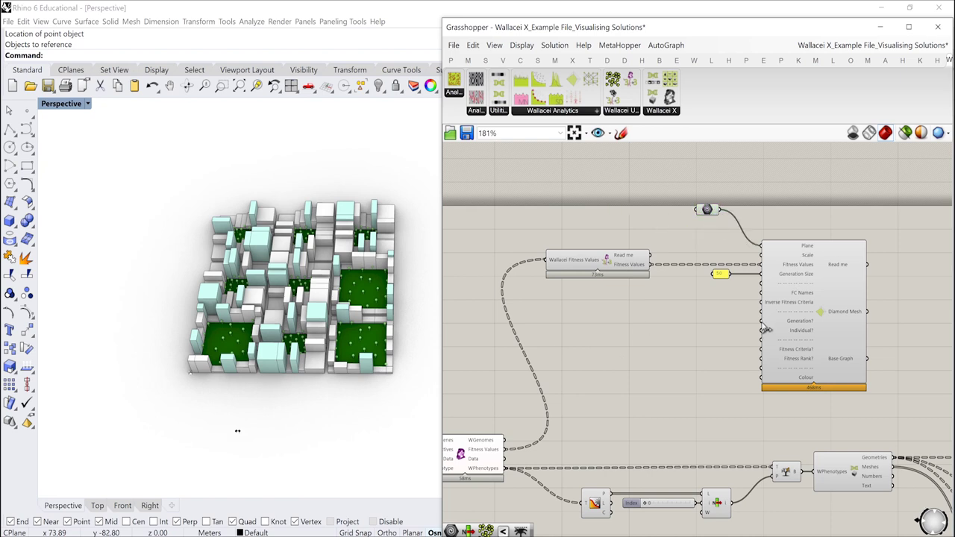
- Inspect the branch paths of the WPhenotypes output in relation to the chart's Generation and Individual inputs
right_click_drag(767, 329, 767, 283)
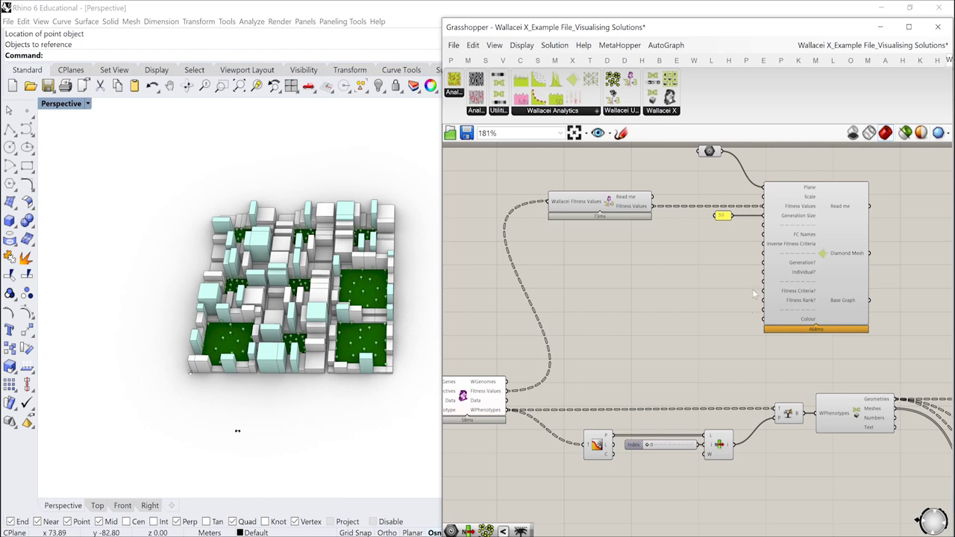
left_click(822, 254)
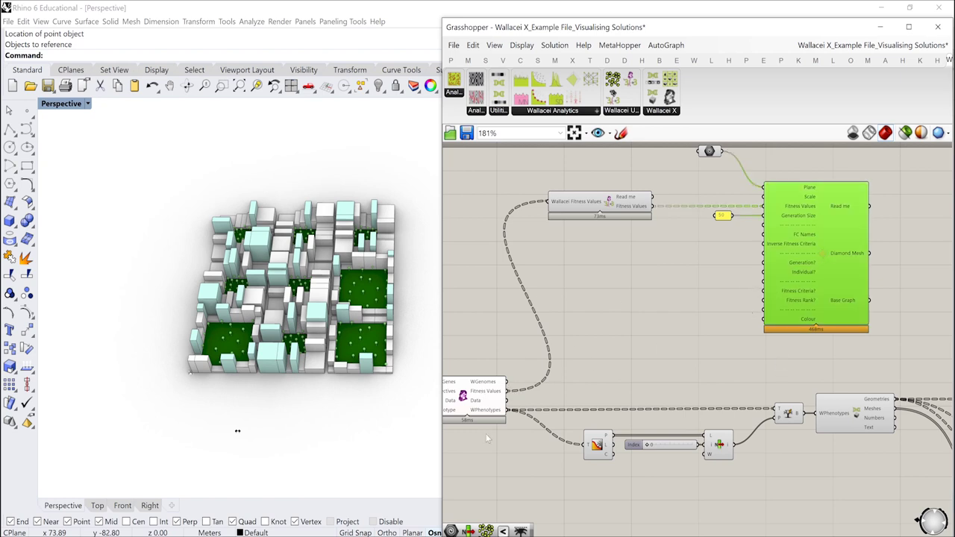
mouse_move(486, 415)
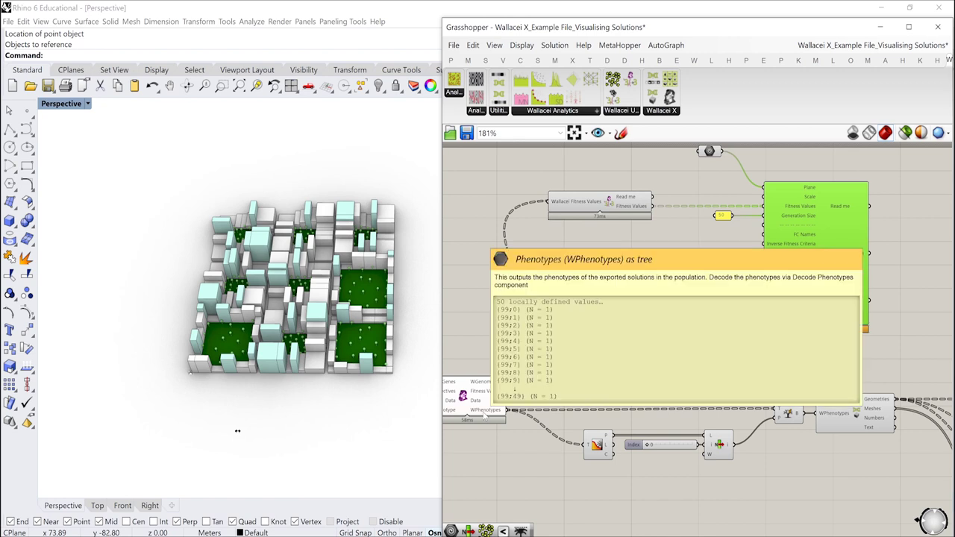
right_click_drag(866, 417, 805, 417)
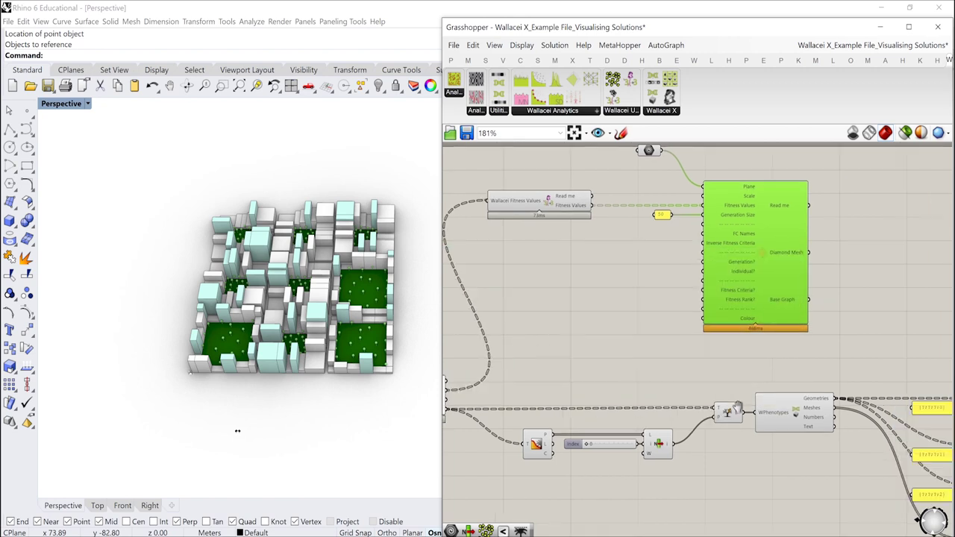
- Create a panel below the WPhenotypes component and connect it to the output of the List Item that selects the branch path
left_click(806, 416)
left_click_drag(729, 416, 718, 418)
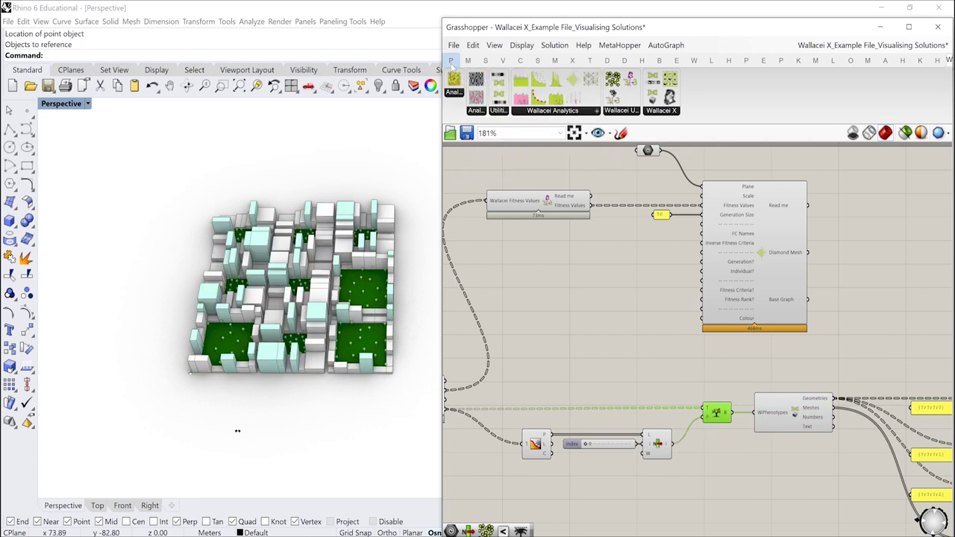
left_click(607, 366)
double_click(608, 365)
type("panel")
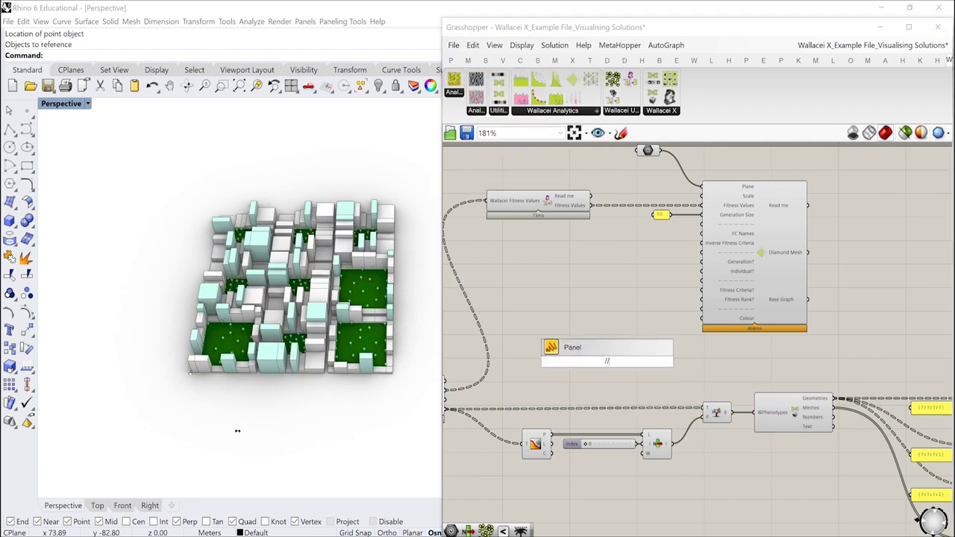
key("Return")
left_click_drag(672, 444, 709, 467)
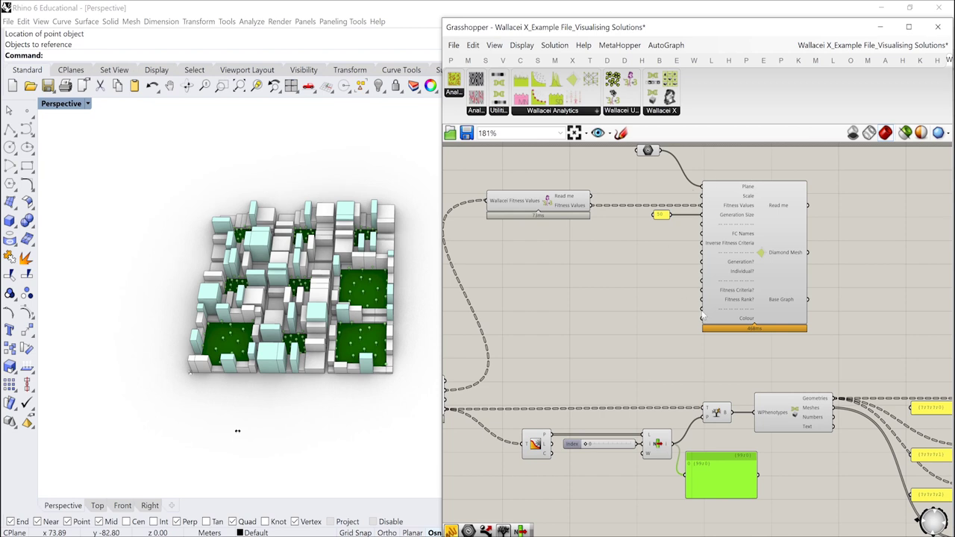
- Place the path panel beside the chart's Generation and Individual inputs and compare the path's two numbers with these inputs
scroll(765, 253, "up", 4)
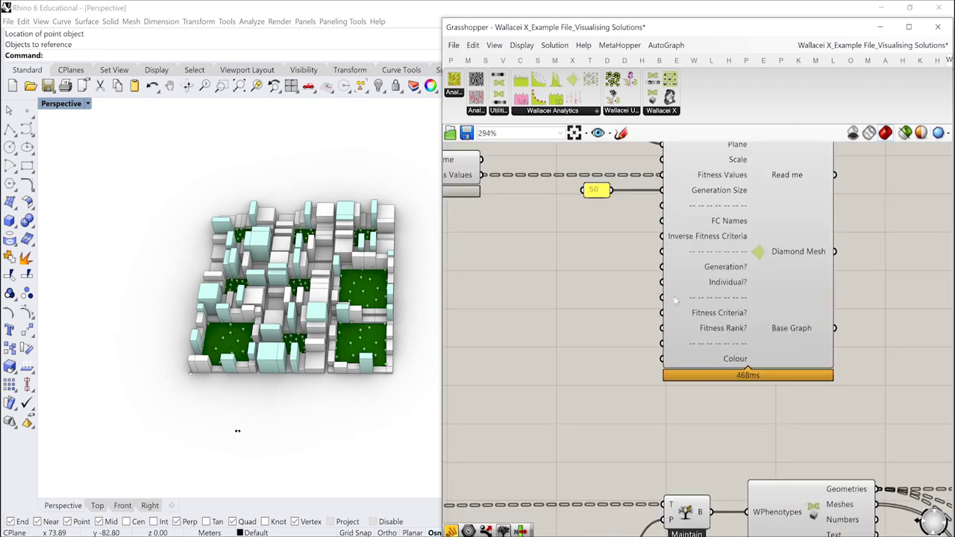
right_click_drag(699, 338, 680, 240)
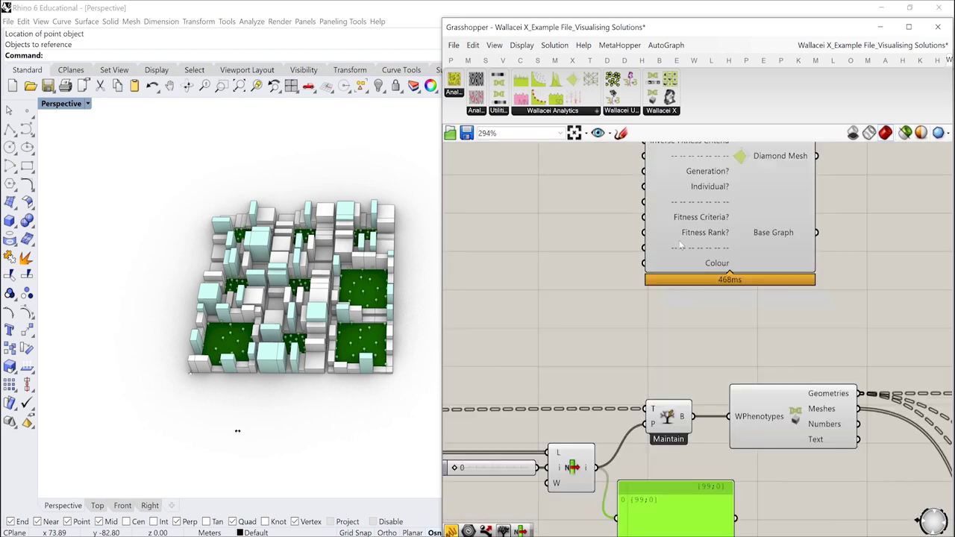
left_click_drag(646, 509, 540, 240)
right_click_drag(710, 176, 706, 236)
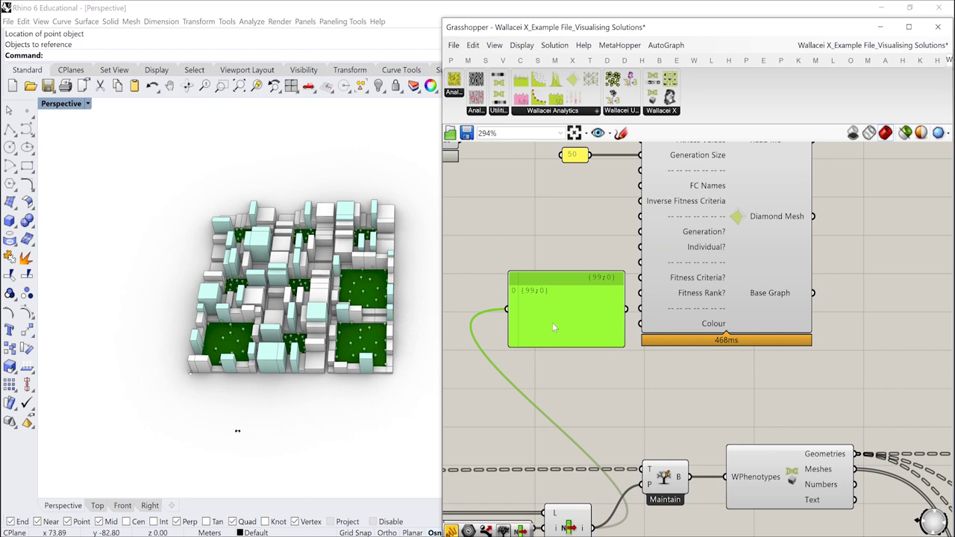
right_click_drag(532, 292, 542, 324)
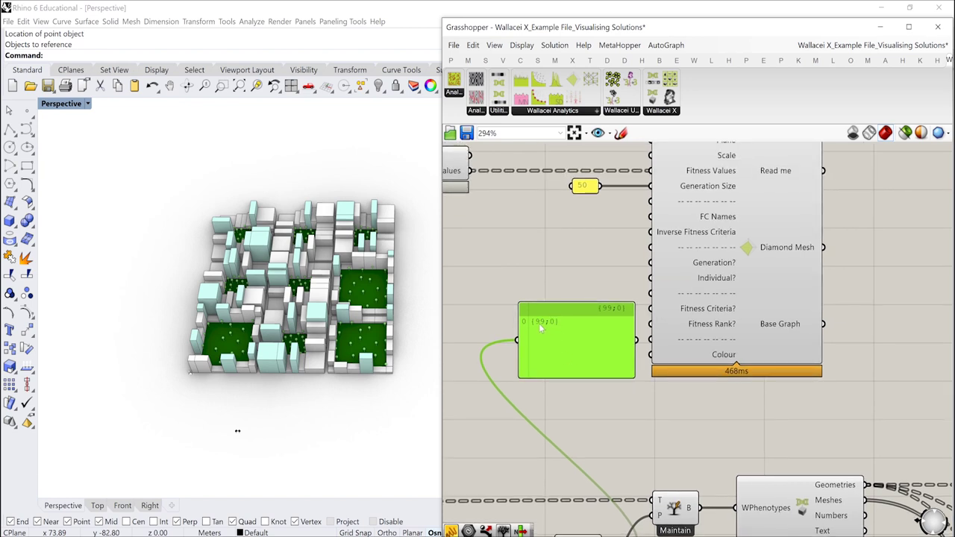
right_click_drag(598, 386, 678, 317)
scroll(678, 315, "down", 2)
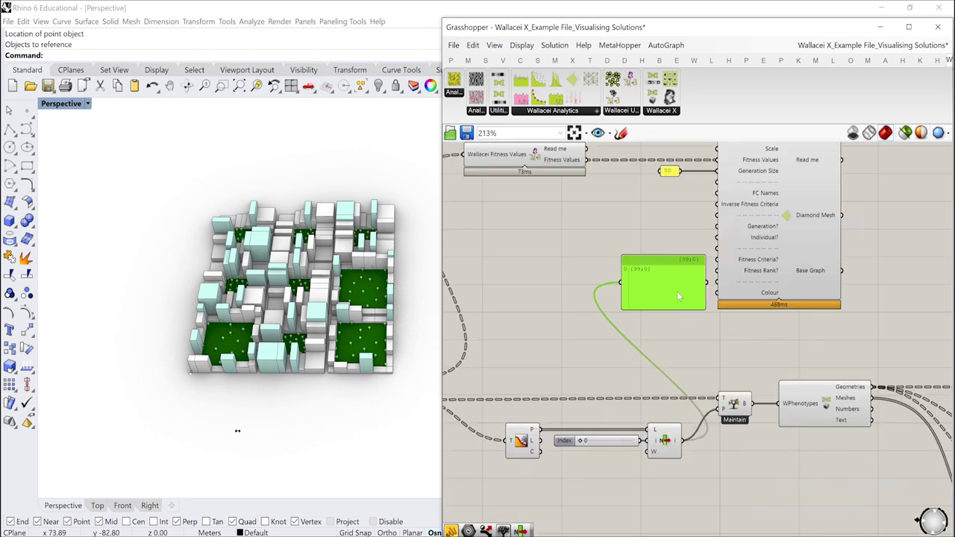
- Add a Deconstruct Path component, feed it the List Item's selected path and connect its output to the panel
left_click_drag(655, 268, 665, 374)
double_click(578, 306)
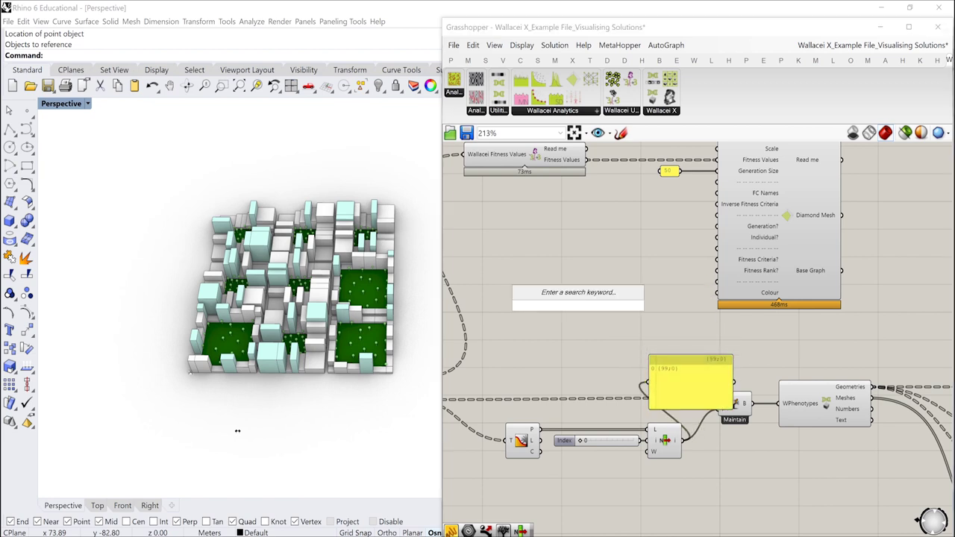
type("deconstruct path")
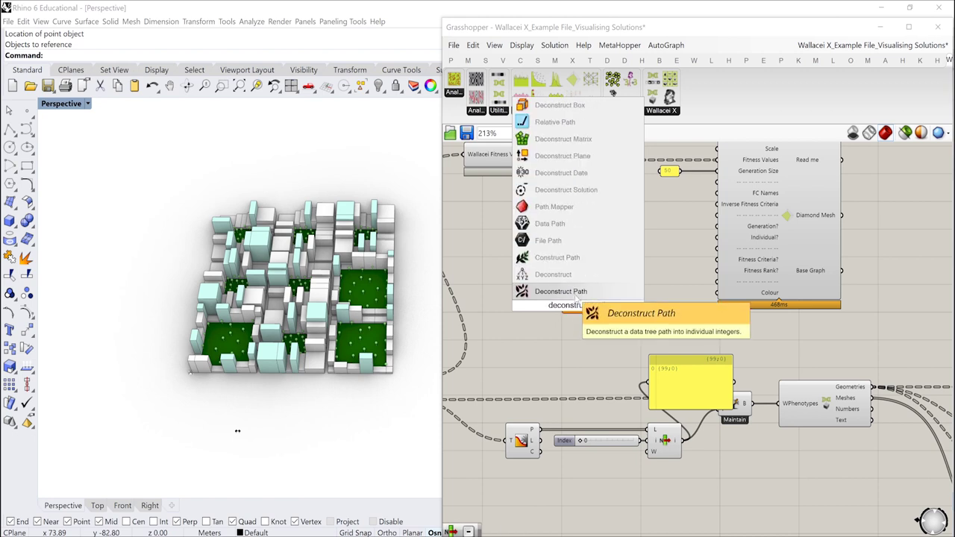
key("Return")
left_click_drag(578, 304, 609, 290)
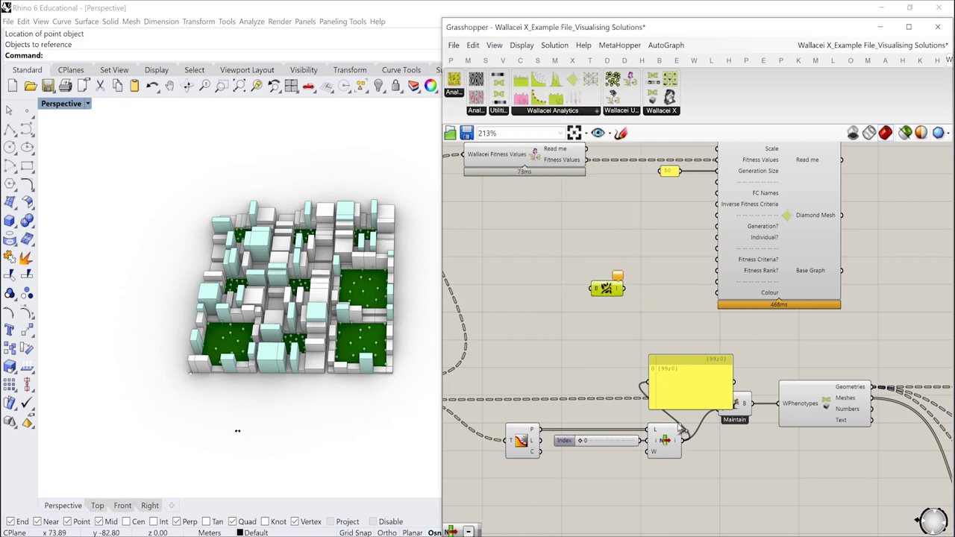
left_click_drag(682, 440, 668, 339)
left_click(682, 384)
- Add a second List Item component beside the chart and connect the Deconstruct Path output to its list input
double_click(655, 267)
type("l")
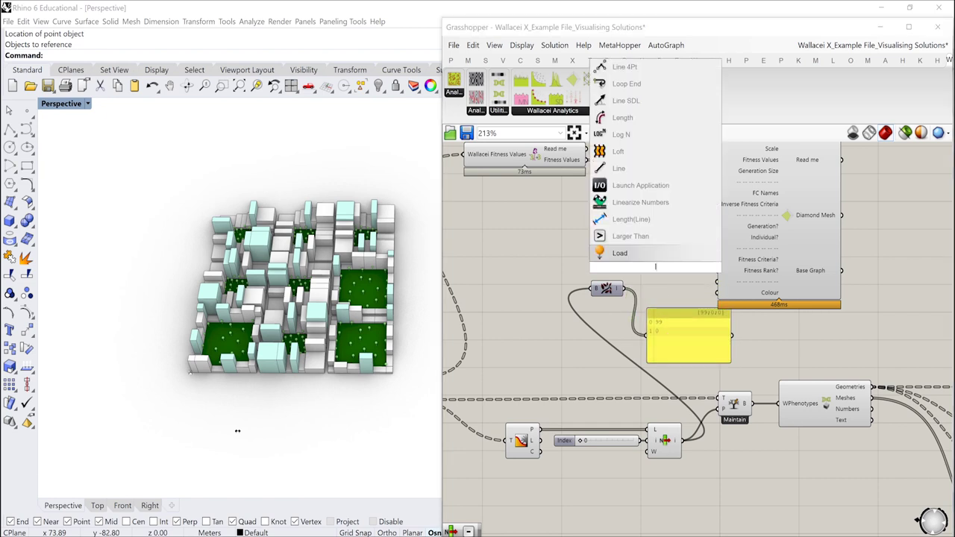
type("ist it")
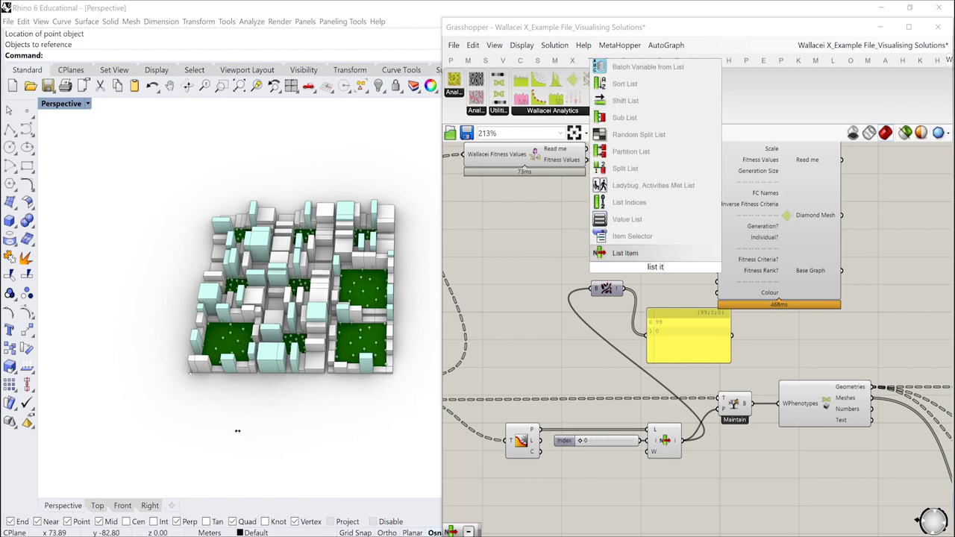
left_click(650, 250)
key("Return")
left_click_drag(625, 289, 638, 257)
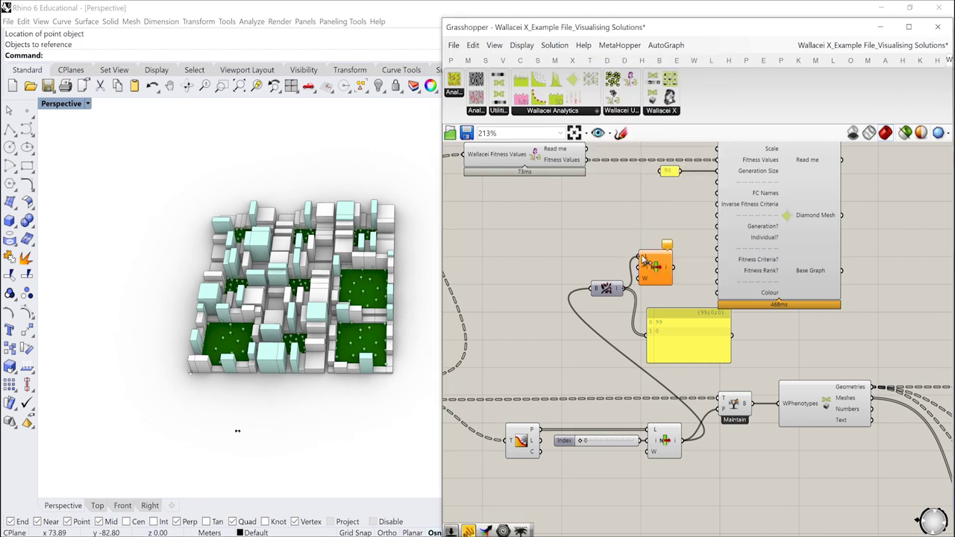
- Add a +1 output to the new List Item and flatten both of its outputs
scroll(671, 281, "up", 4)
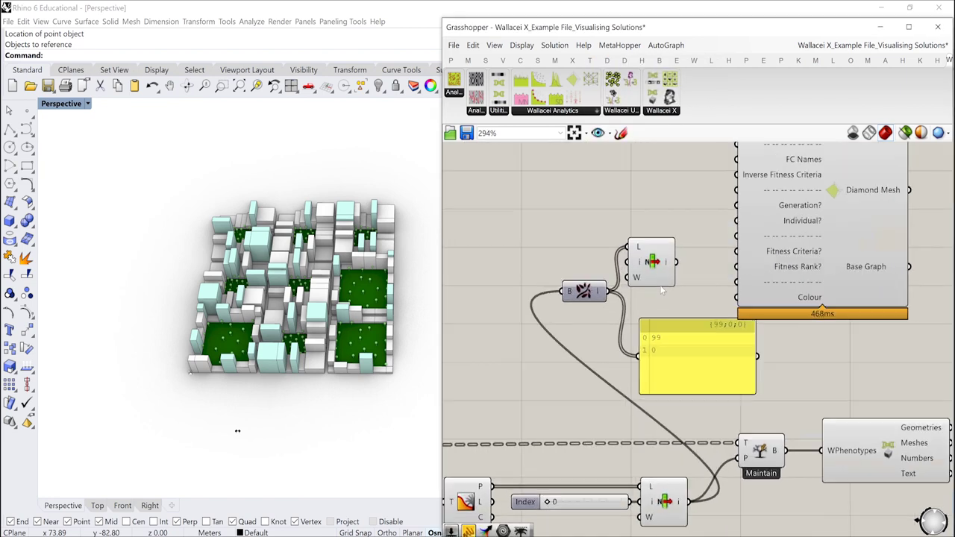
scroll(685, 293, "down", 3)
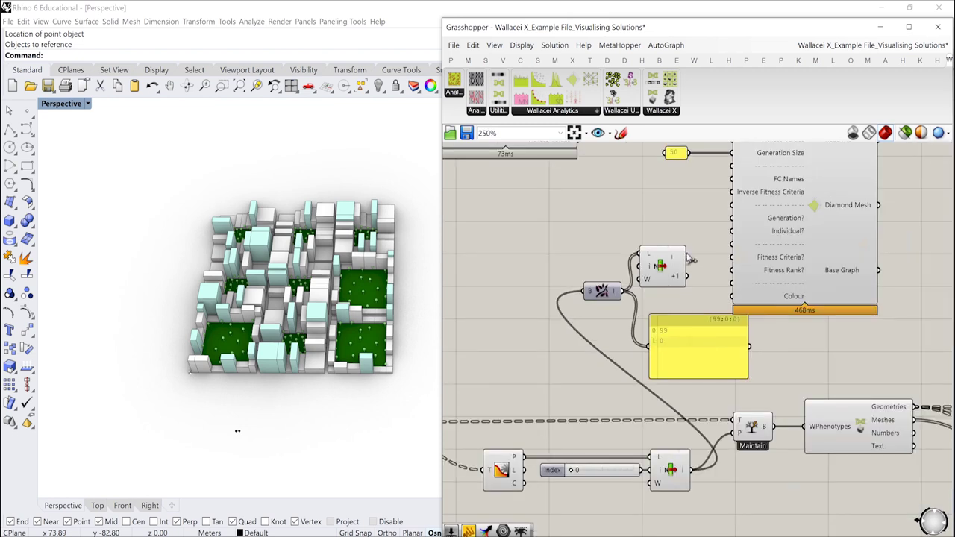
right_click(684, 257)
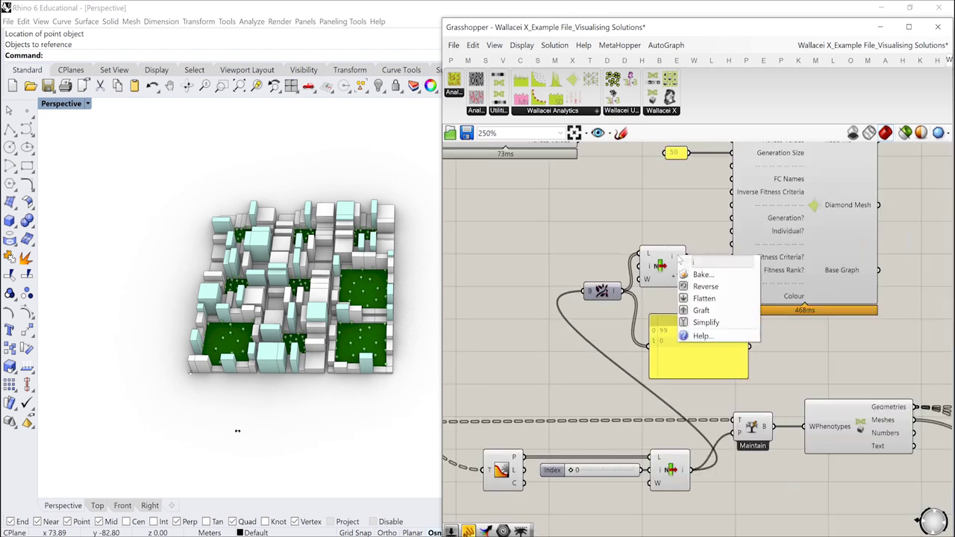
left_click(688, 294)
right_click(676, 280)
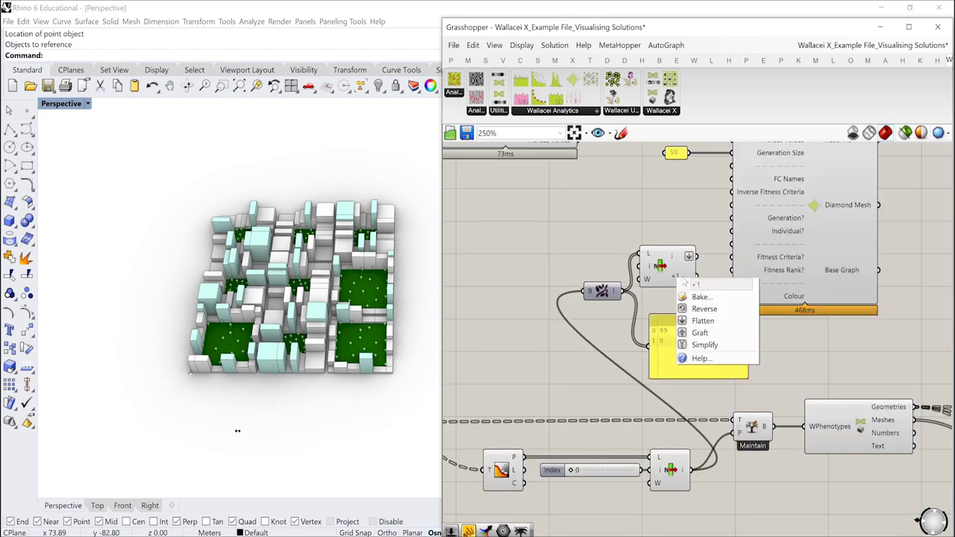
left_click(686, 321)
- Connect the new List Item's i output to the chart's Generation input and its +1 output to the Individual input
left_click_drag(602, 293, 589, 254)
right_click_drag(709, 320, 672, 329)
left_click_drag(686, 376, 703, 394)
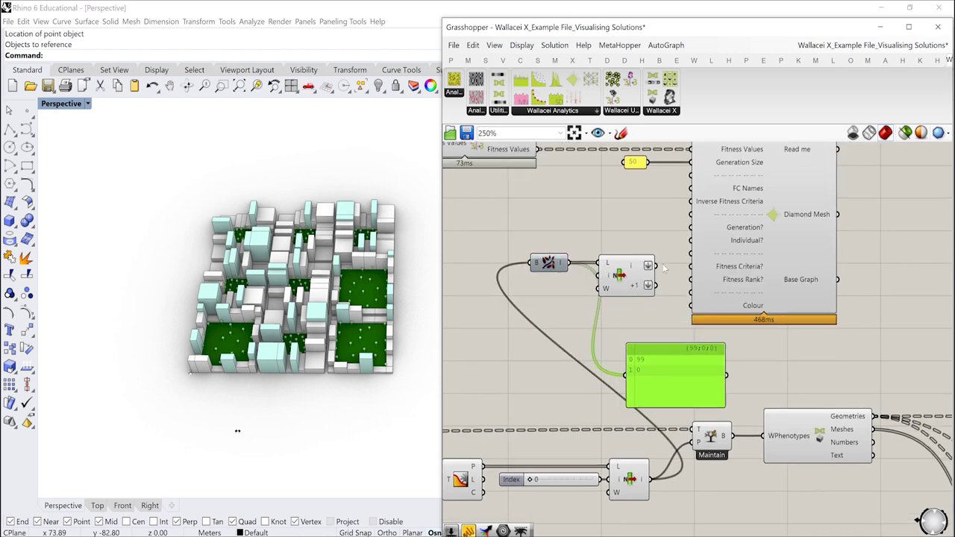
left_click_drag(651, 265, 650, 285)
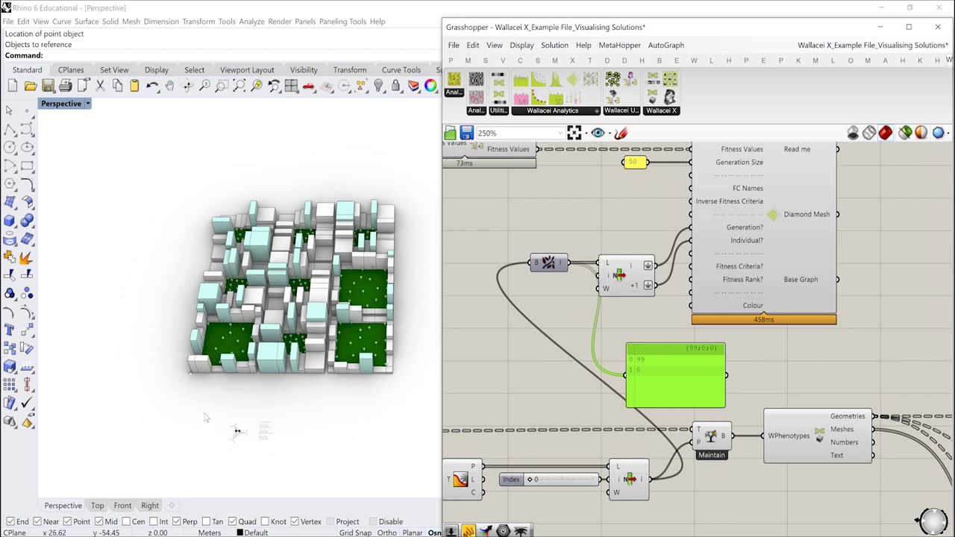
left_click_drag(206, 418, 291, 467)
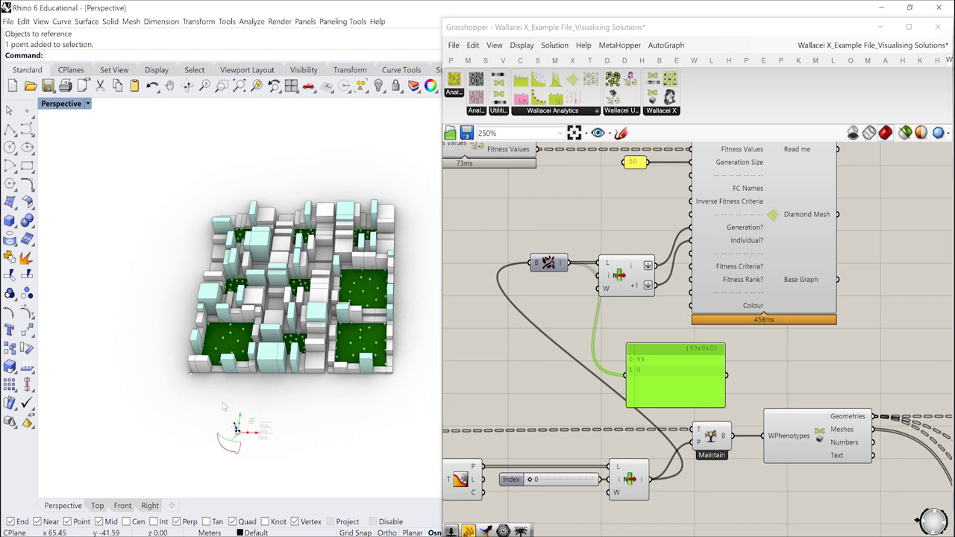
left_click(316, 419)
left_click(662, 224)
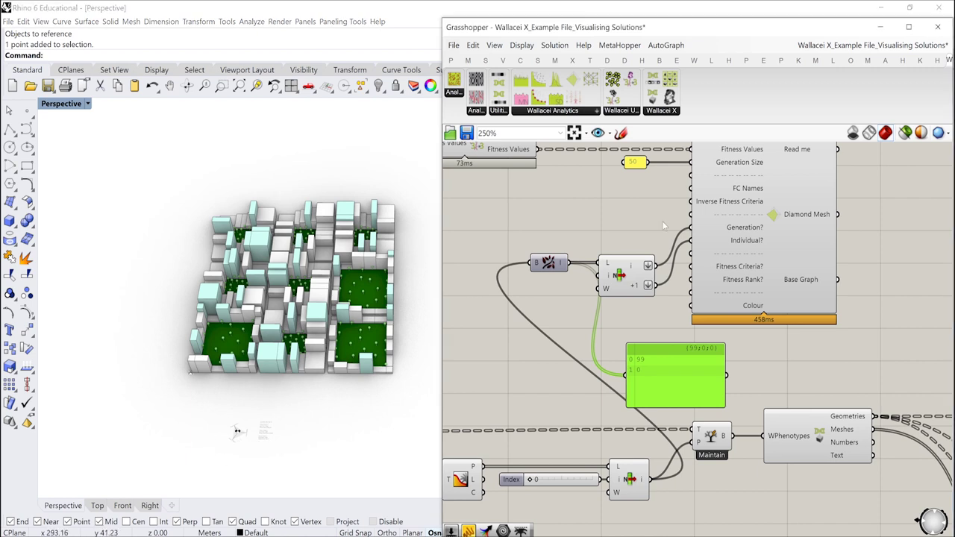
- Align the Deconstruct Path and List Item components with the Generation and Individual inputs and delete the path panel
right_click_drag(664, 226, 739, 367)
left_click_drag(723, 403, 730, 365)
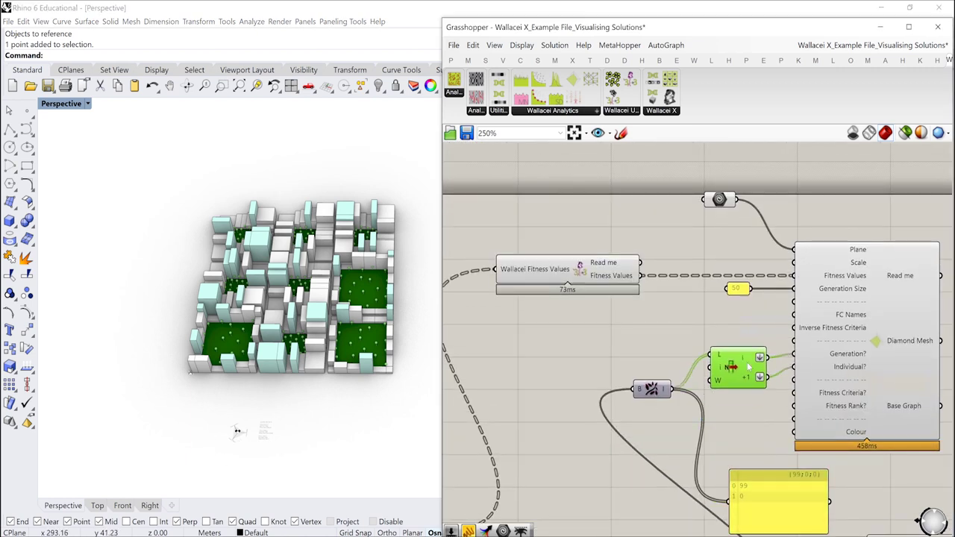
left_click(653, 391)
left_click_drag(657, 392, 656, 357)
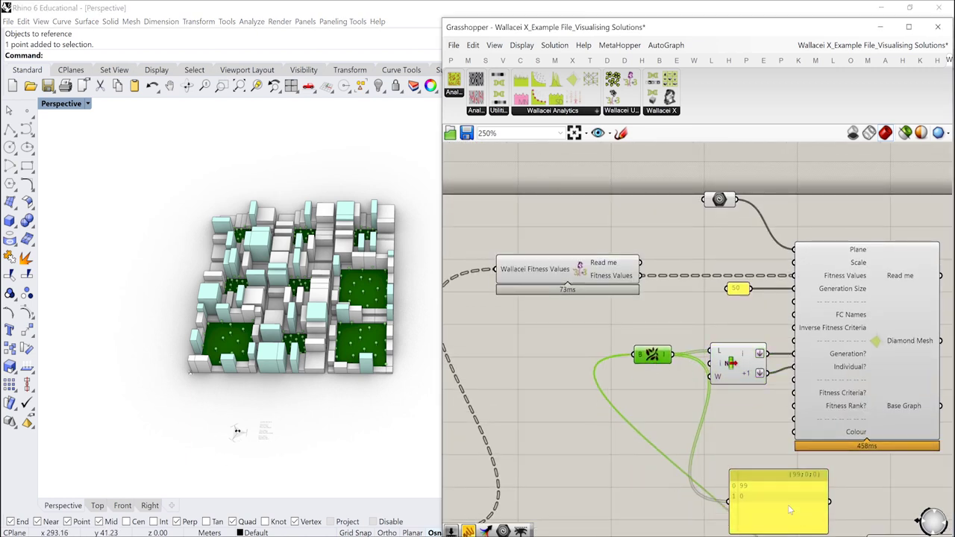
left_click(790, 507)
key("Delete")
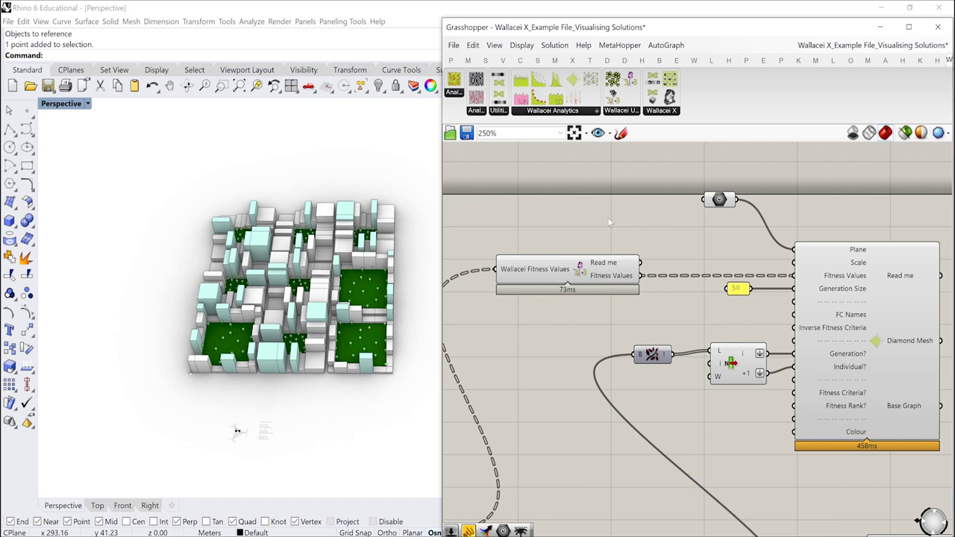
- Create a number slider with the value 3.00 and connect it to the chart's Scale input
double_click(609, 222)
type("3")
key("Return")
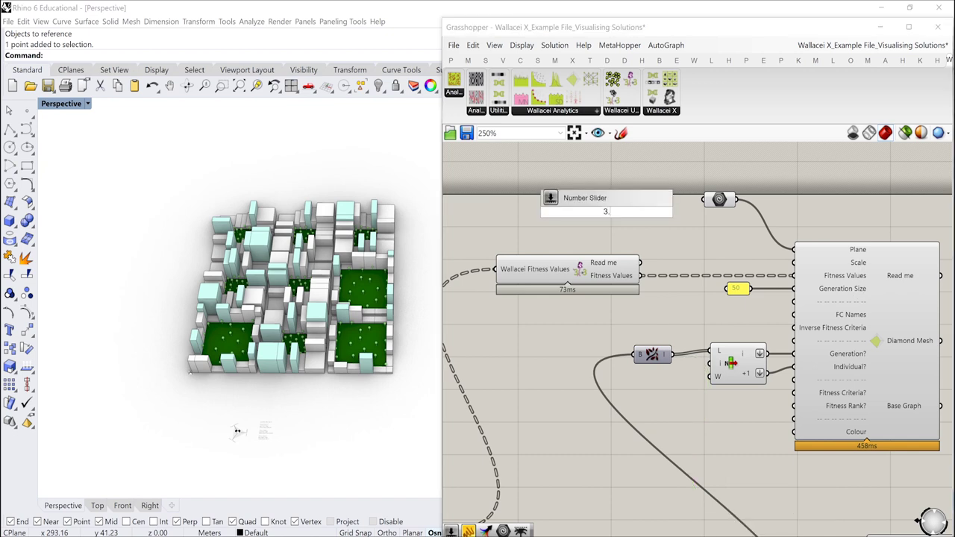
left_click_drag(658, 212, 796, 263)
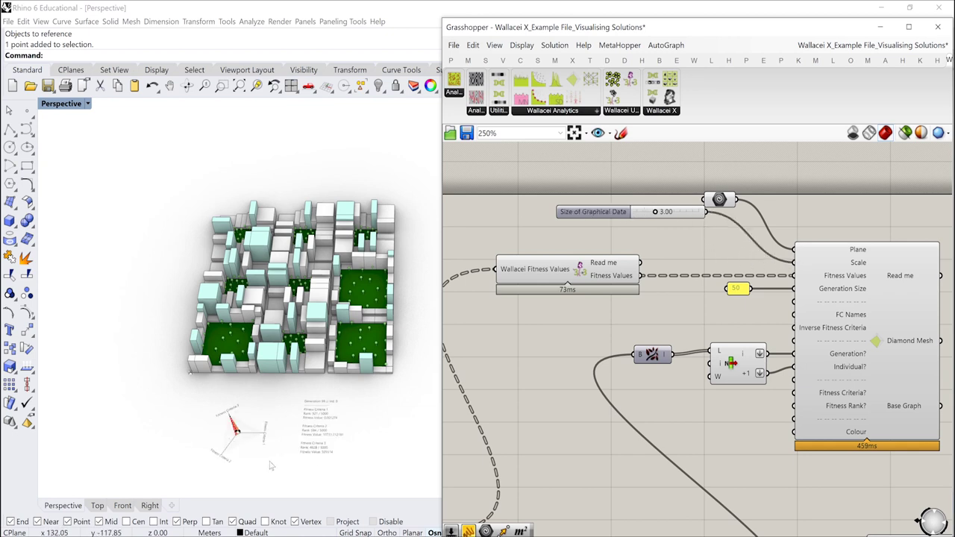
- Move the chart's reference point slightly along the X axis in the Rhino Perspective viewport
left_click(236, 431)
left_click_drag(254, 433, 258, 435)
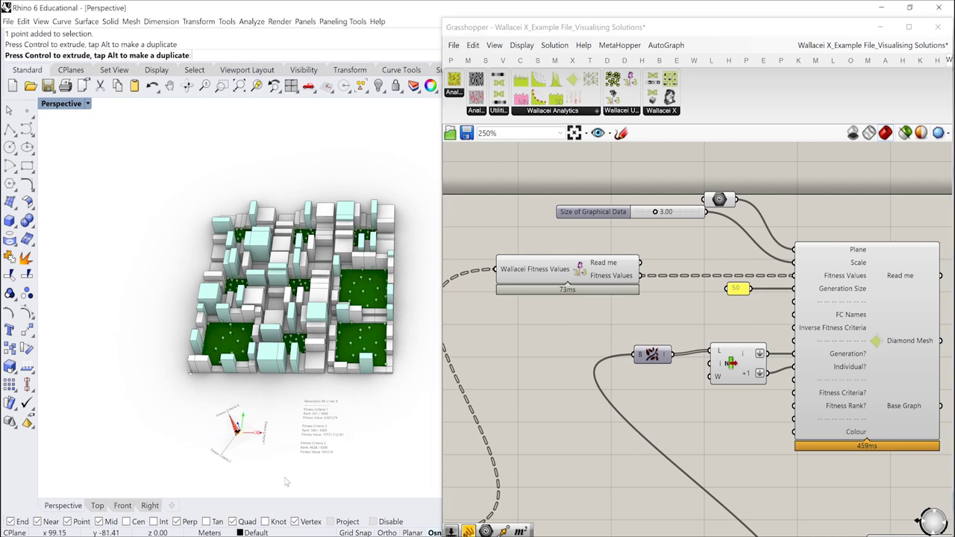
left_click(388, 436)
- Hide the reference point in Rhino and turn off the preview of the Geometry parameter that references it
left_click_drag(210, 416, 263, 449)
type("Hide")
key("Return")
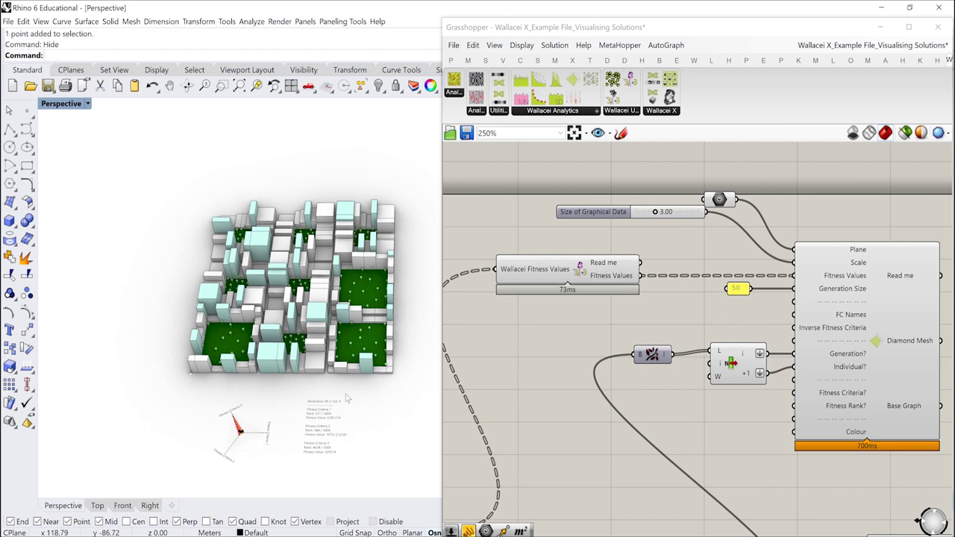
right_click(720, 199)
left_click(746, 217)
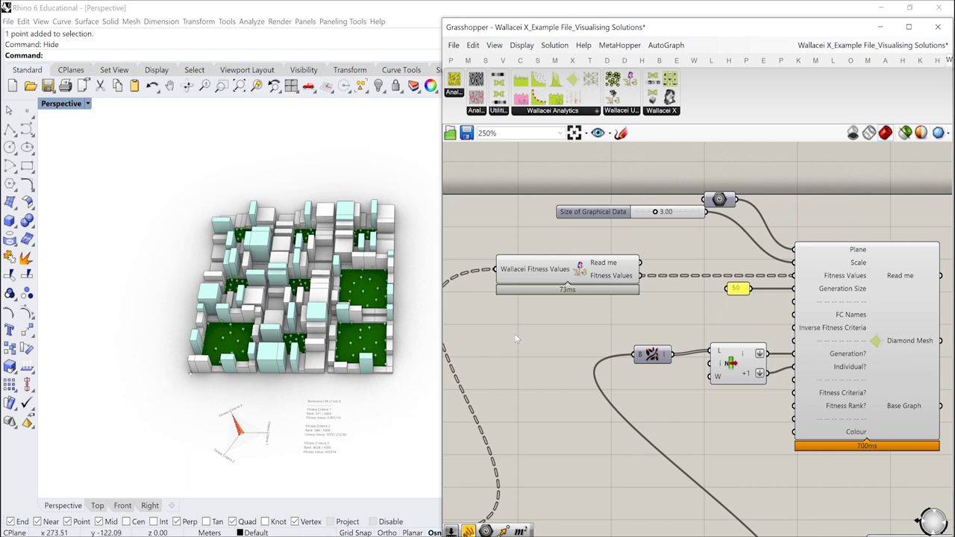
- Test other solutions with the Index slider to check that phenotype and diamond chart update together, and return it to 0
right_click_drag(778, 333, 814, 279)
scroll(814, 280, "down", 3)
right_click_drag(729, 482, 729, 415)
scroll(728, 411, "up", 4)
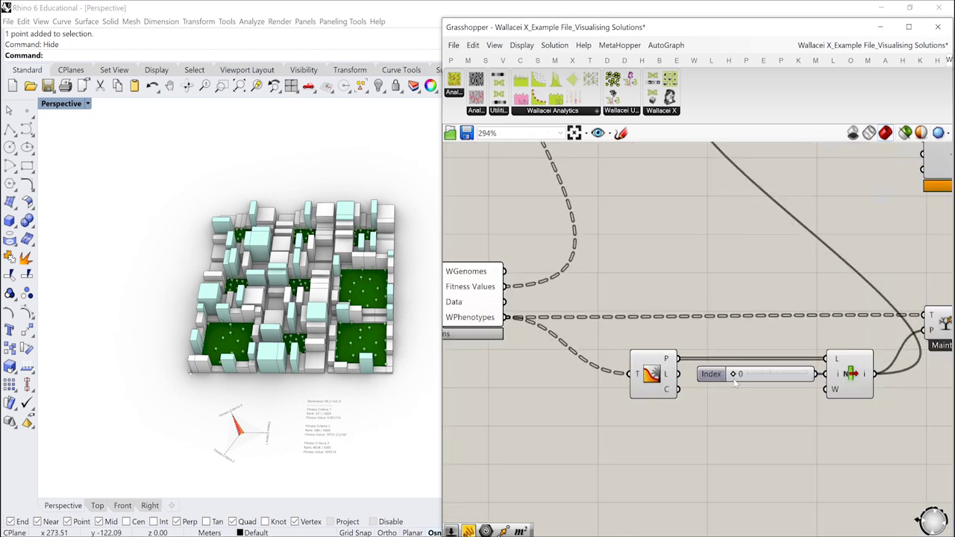
left_click_drag(737, 377, 712, 377)
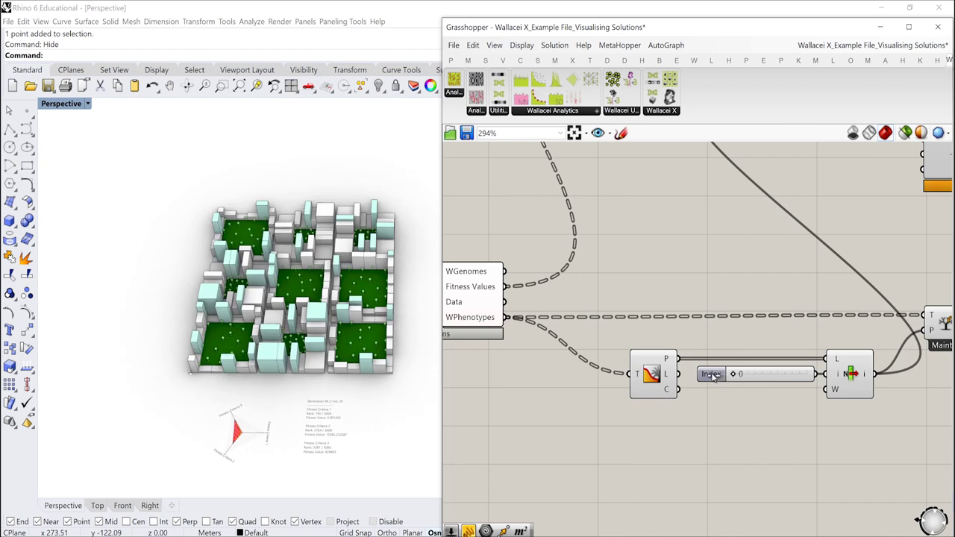
right_click_drag(762, 273, 583, 279)
scroll(585, 279, "down", 1)
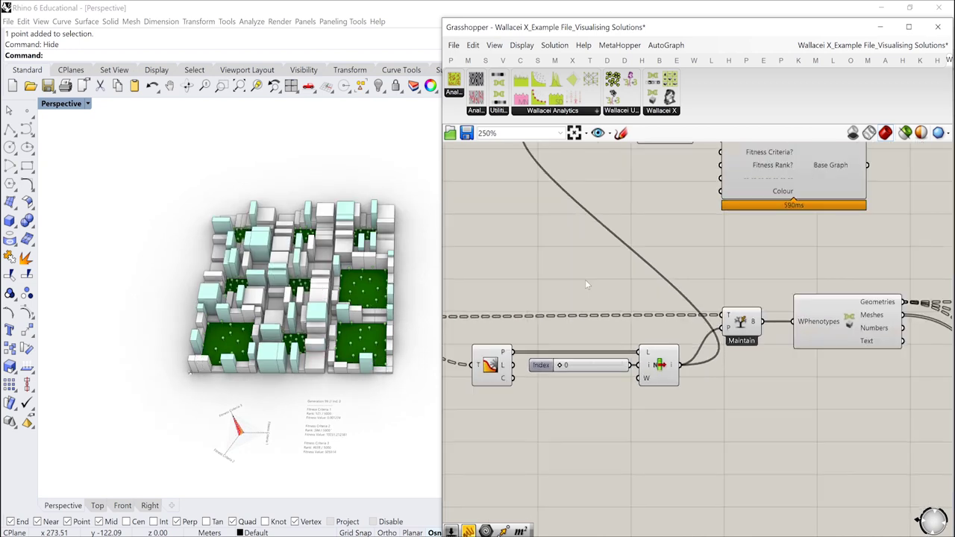
scroll(597, 280, "down", 3)
right_click_drag(670, 255, 655, 325)
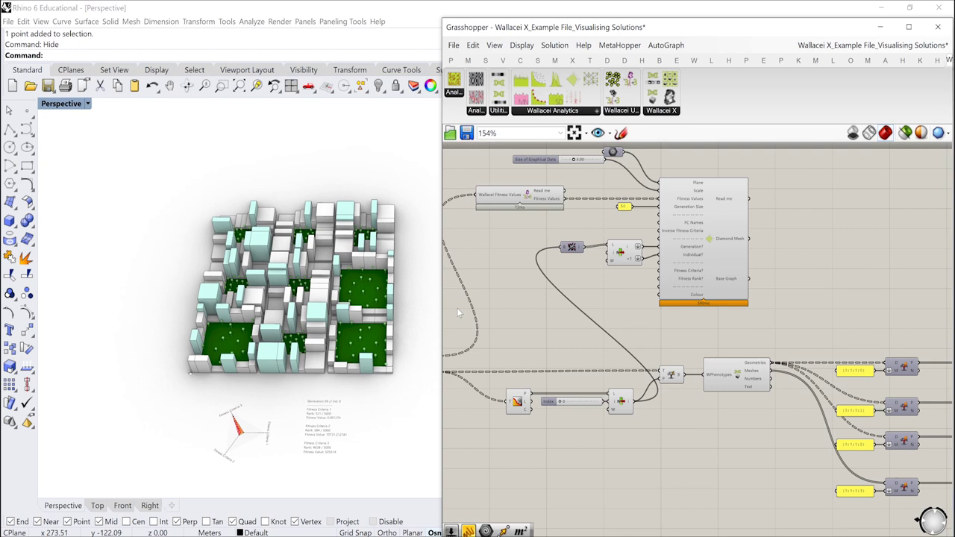
scroll(704, 252, "down", 1)
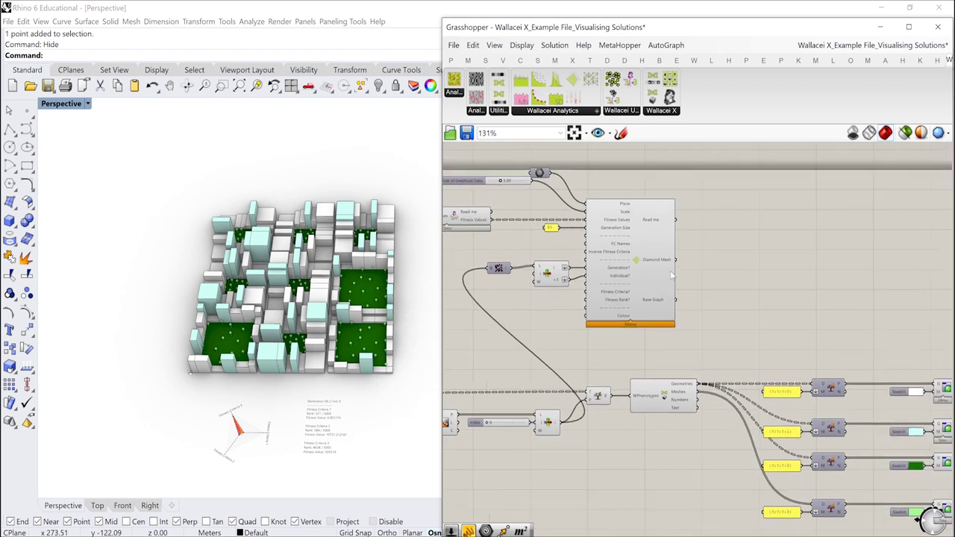
- Move the Diamond Fitness Chart component together with its input components further right and up on the canvas, above the phenotype components
left_click_drag(686, 166, 476, 318)
left_click_drag(633, 260, 779, 216)
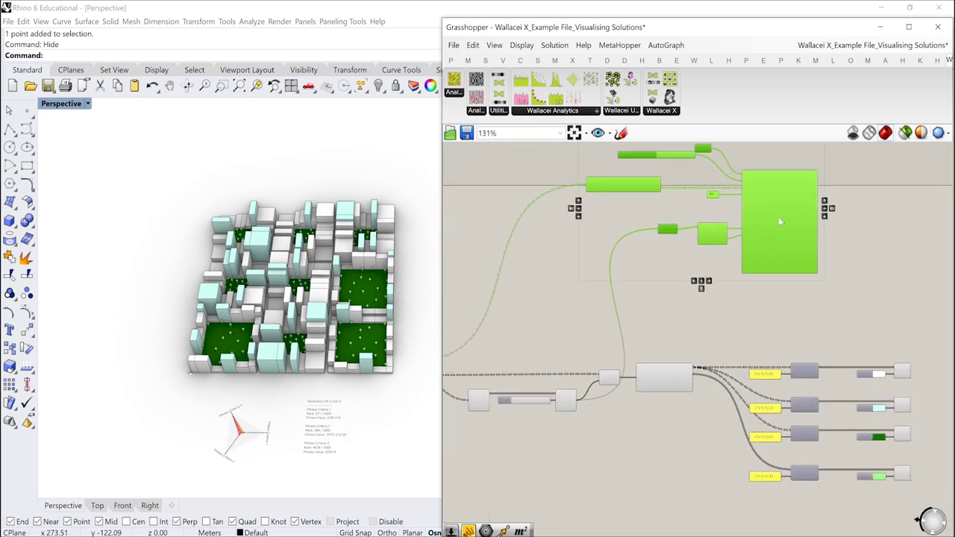
left_click(764, 321)
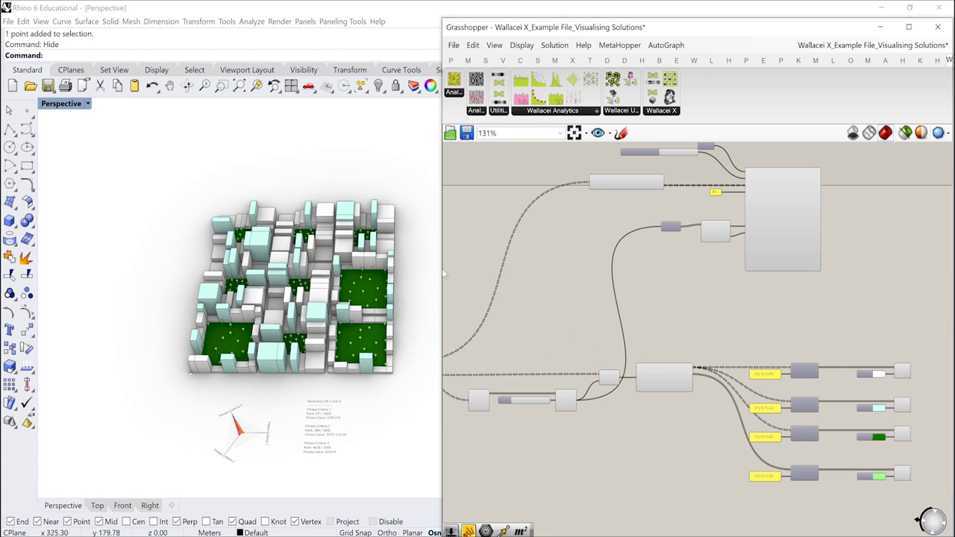
- Narrow the Grasshopper window and frame the phenotype with its diamond chart and fitness text in the Rhino Perspective viewport
left_click_drag(442, 270, 576, 277)
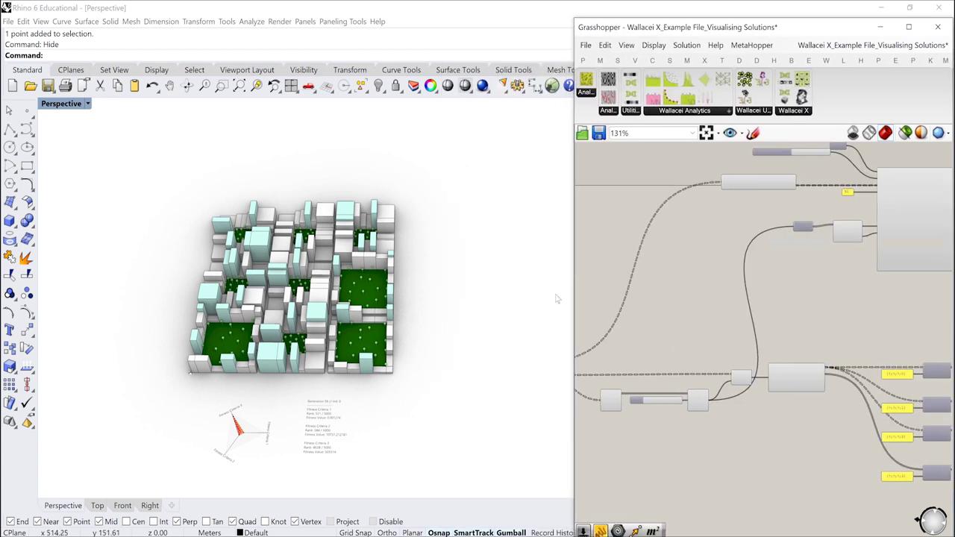
right_click_drag(434, 340, 523, 330, "shift")
scroll(435, 340, "up", 2)
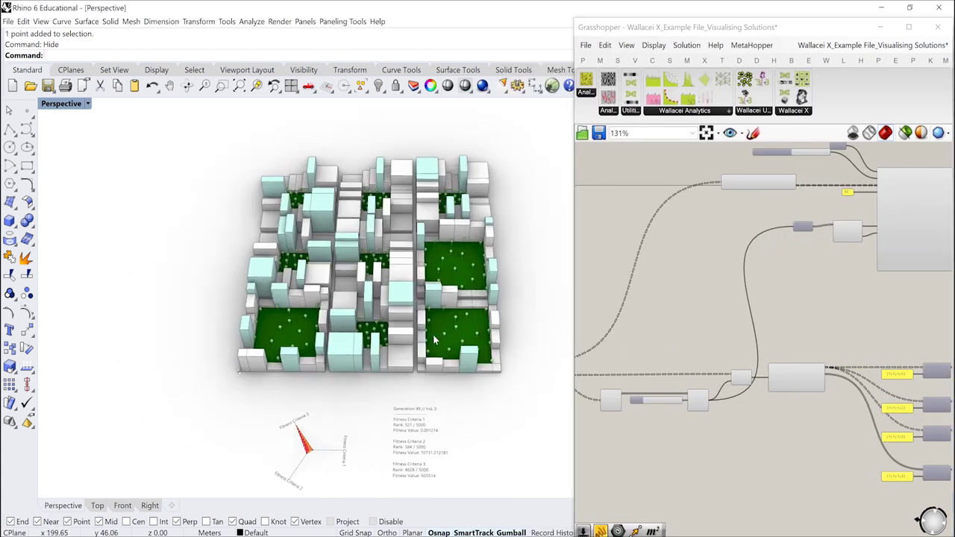
right_click_drag(467, 387, 450, 362, "shift")
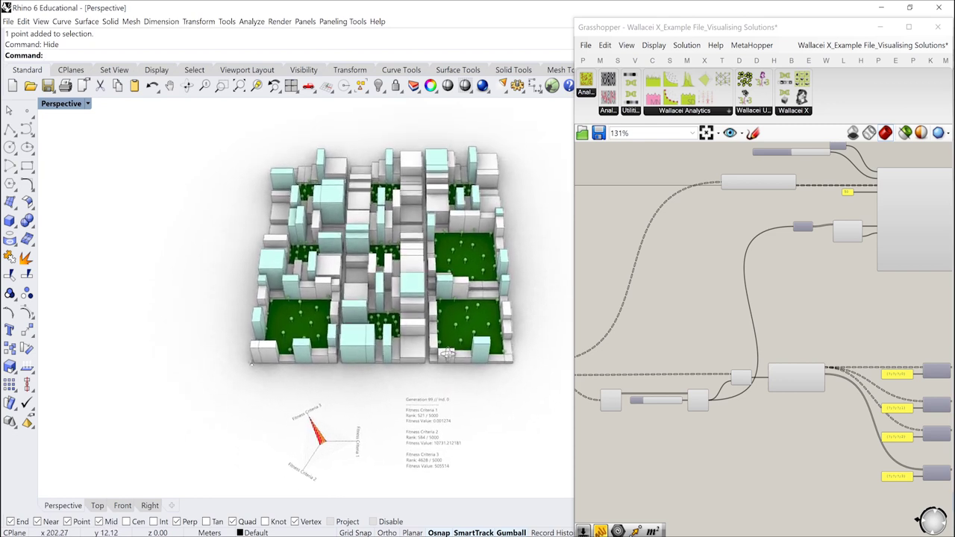
- Move the Index slider to free canvas space below the List Item component it feeds
scroll(658, 446, "up", 3)
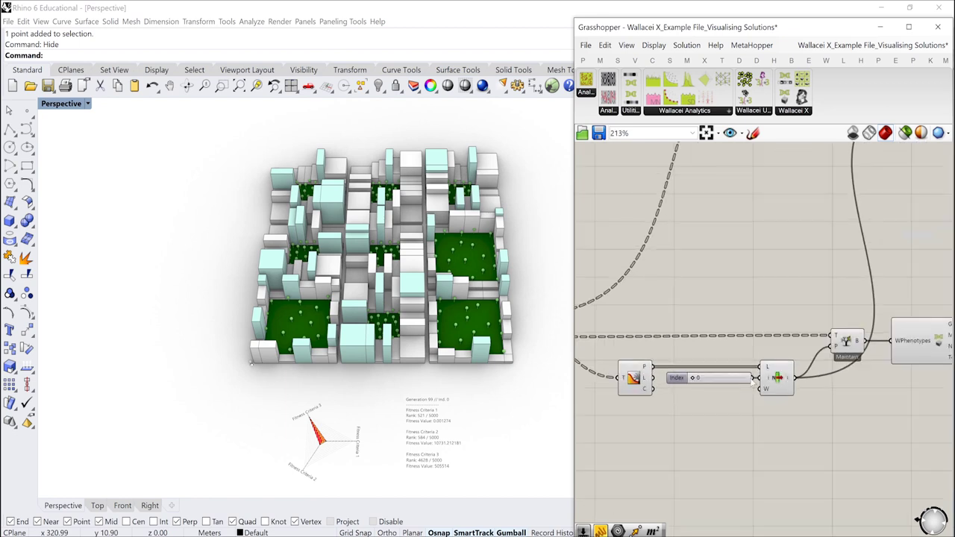
left_click(709, 385)
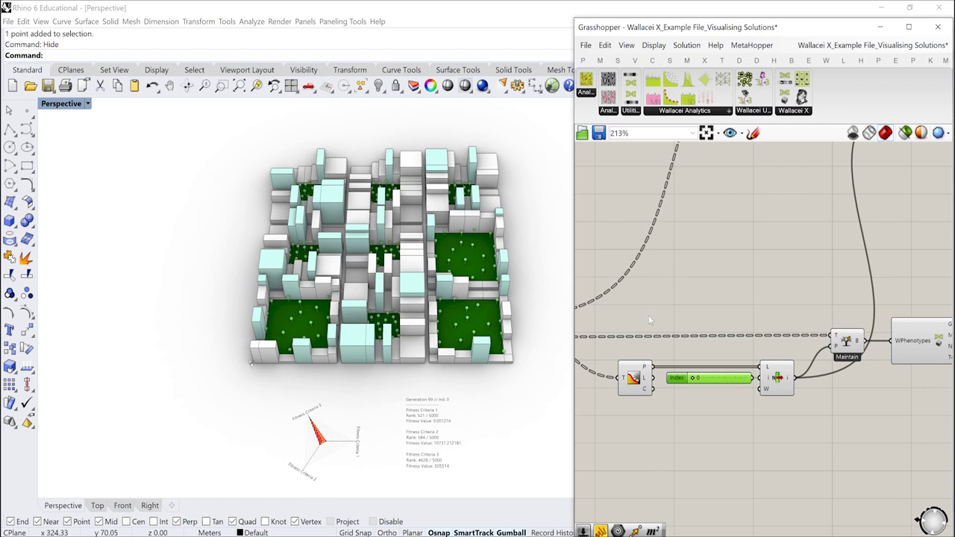
left_click_drag(695, 379, 671, 464)
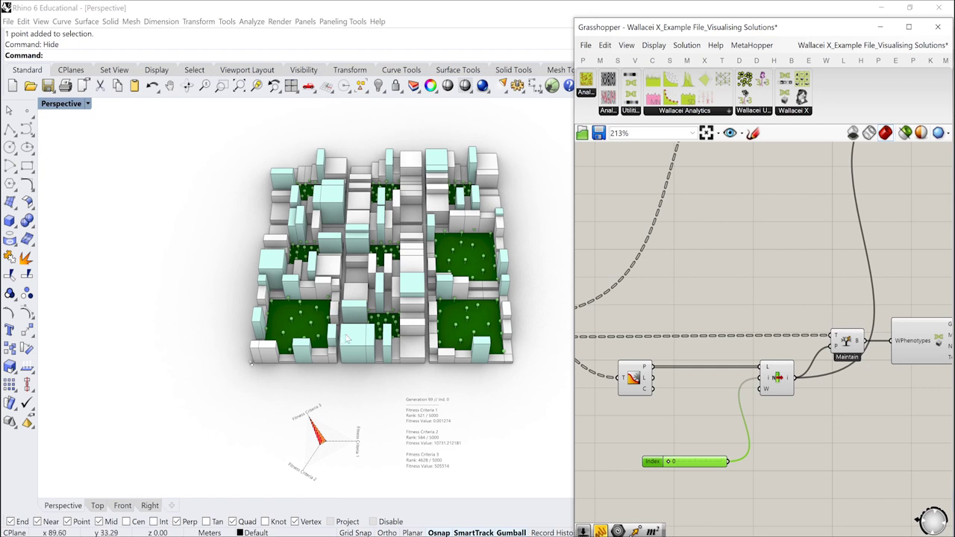
- Animate the Index slider from the Perspective viewport at 1000 x 500 with 50 frames, saved as 0Urb_{0:00000}.png in the Frames folder
right_click(655, 463)
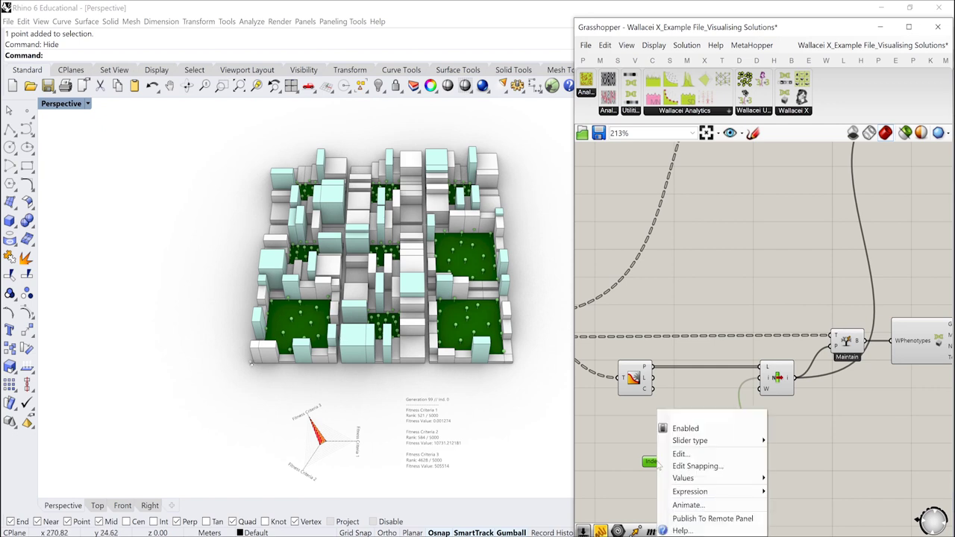
left_click(701, 506)
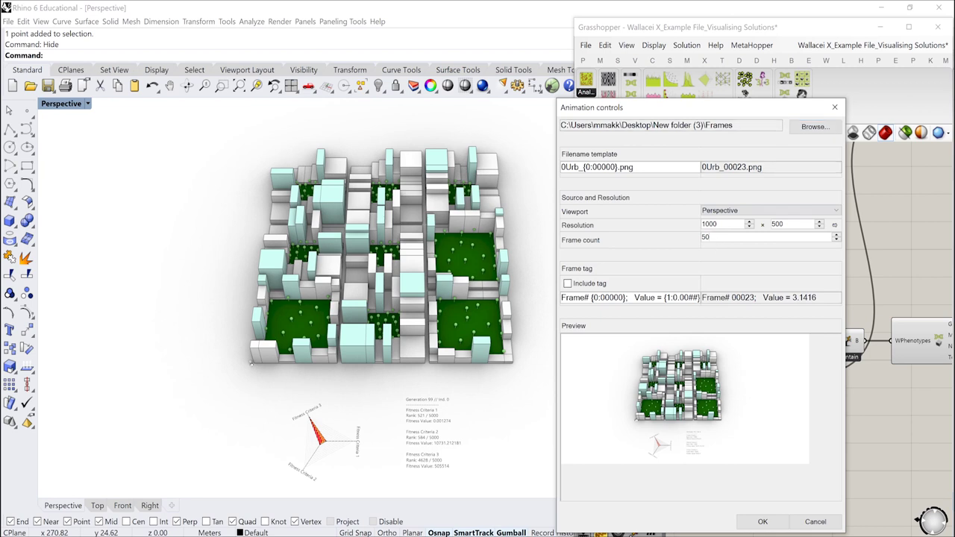
double_click(705, 236)
left_click_drag(715, 115, 673, 87)
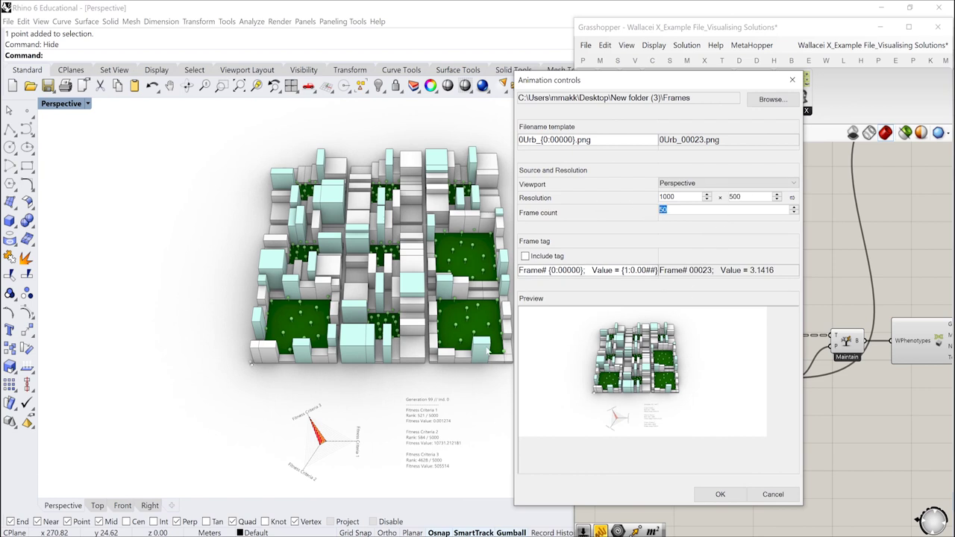
left_click(728, 497)
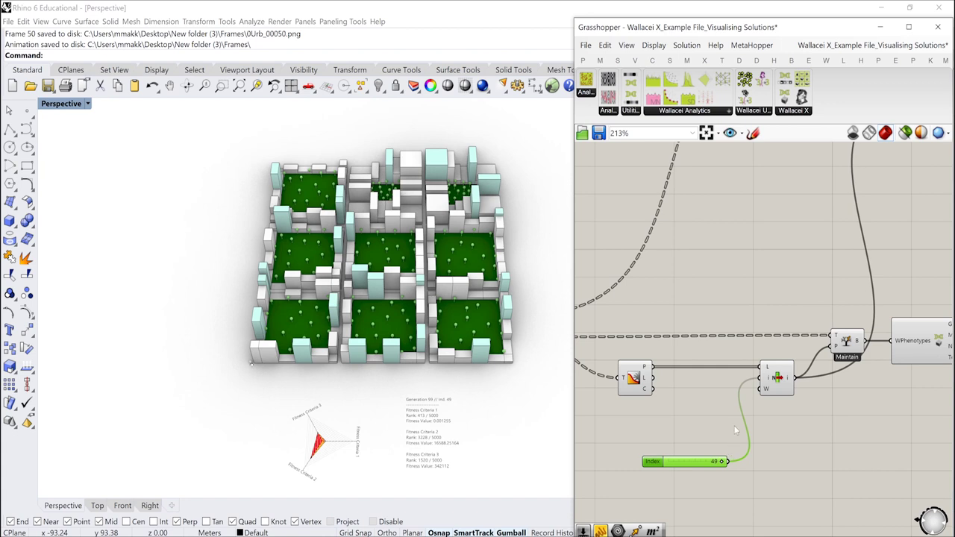
- Switch to the Frames folder, open 0Urb_00000.png and step through the exported frames, then close the viewer and return to Grasshopper
right_click_drag(713, 417, 694, 405)
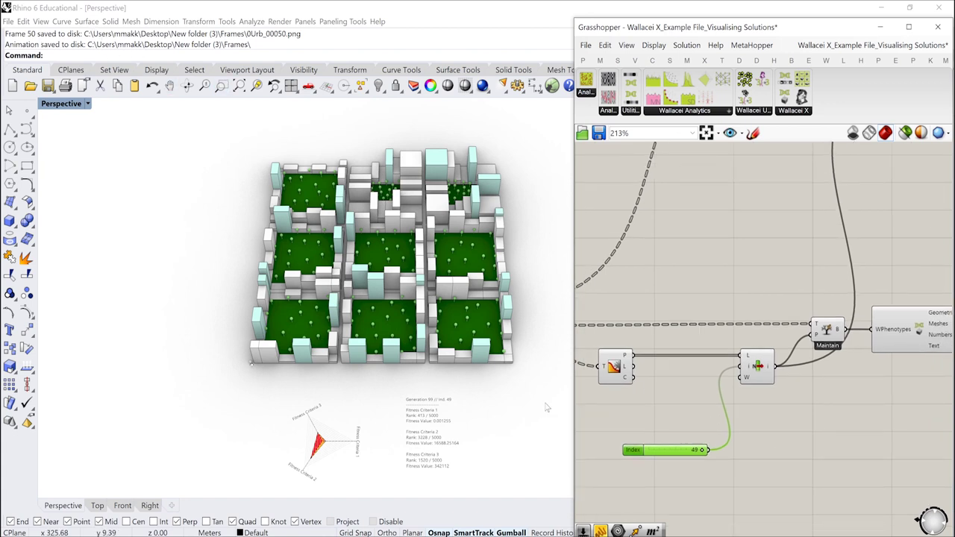
scroll(726, 397, "down", 4)
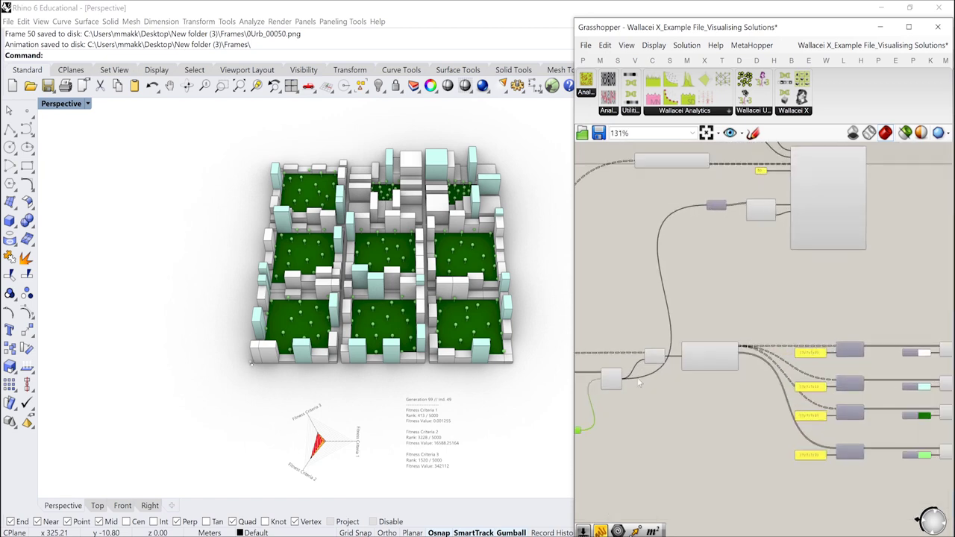
key("alt+Tab")
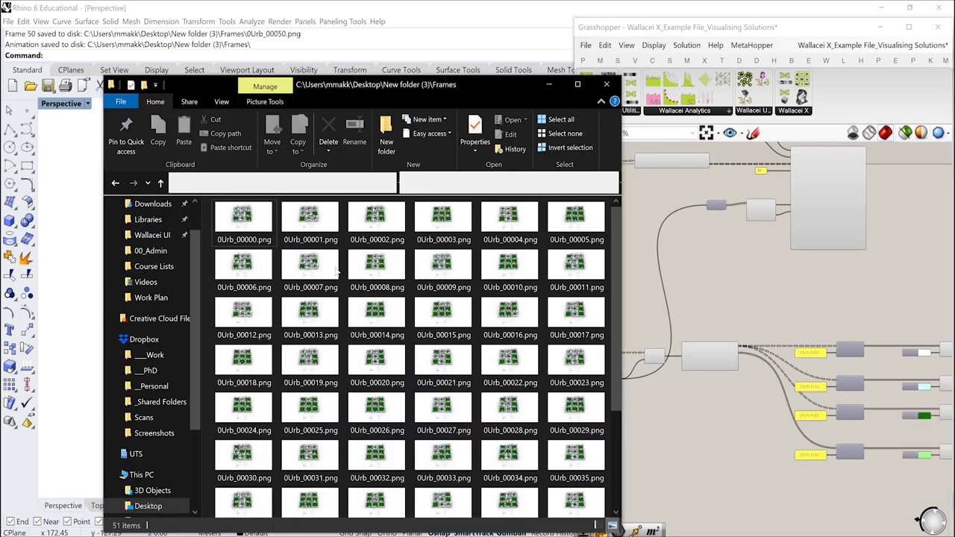
left_click(247, 218)
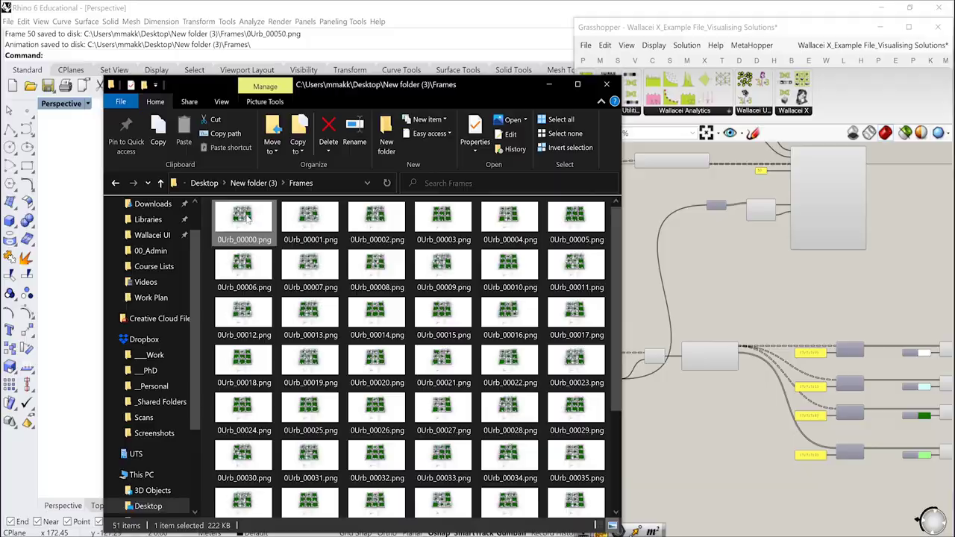
double_click(247, 216)
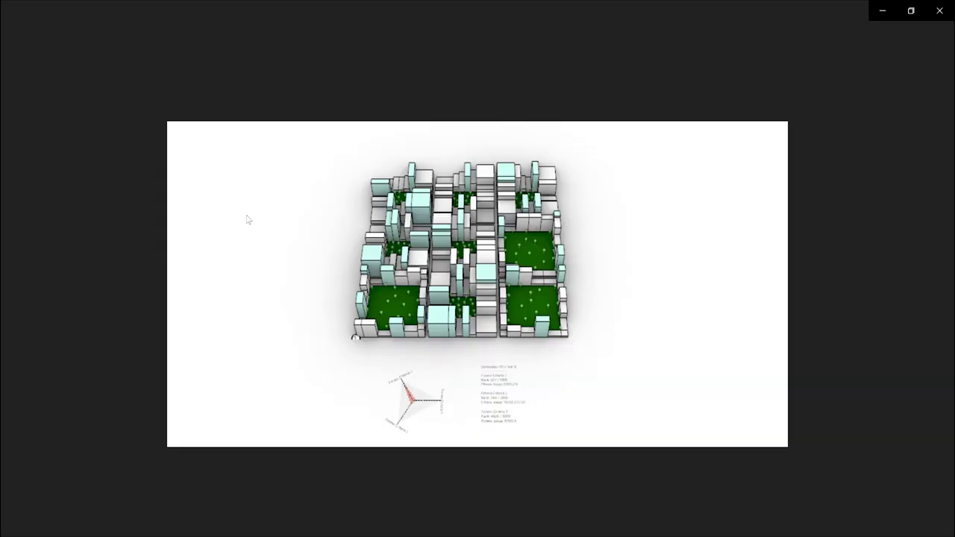
key("Right")
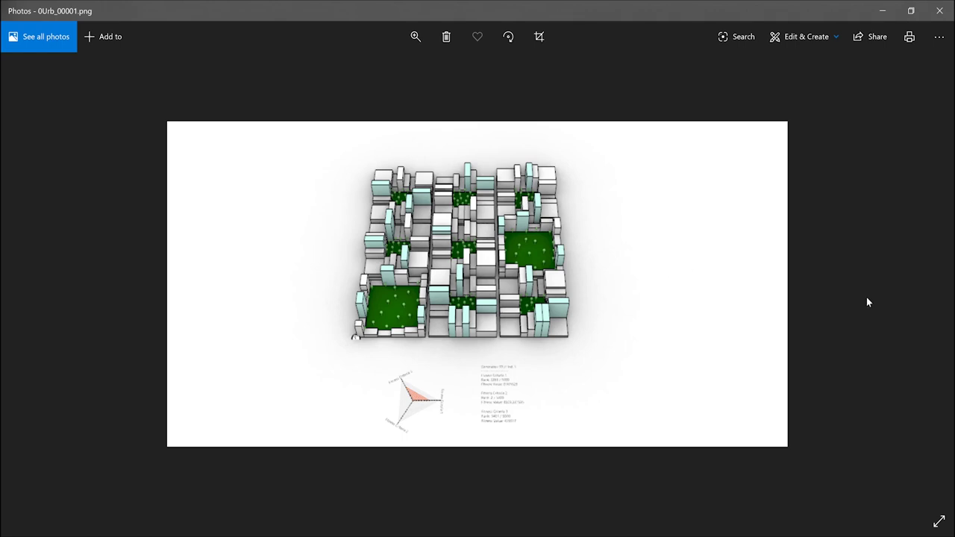
left_click(925, 285)
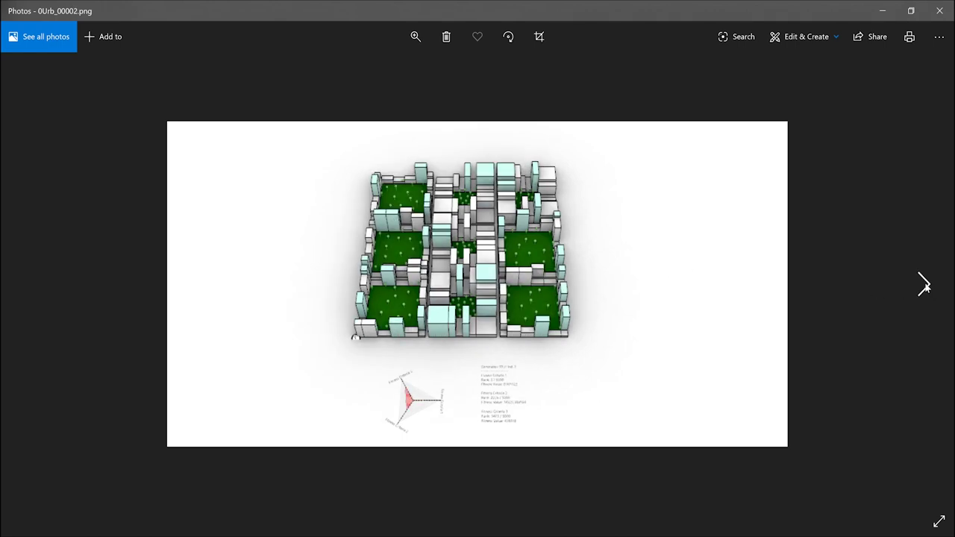
left_click(924, 285)
left_click(925, 285)
left_click(925, 285)
left_click(925, 285)
left_click(924, 285)
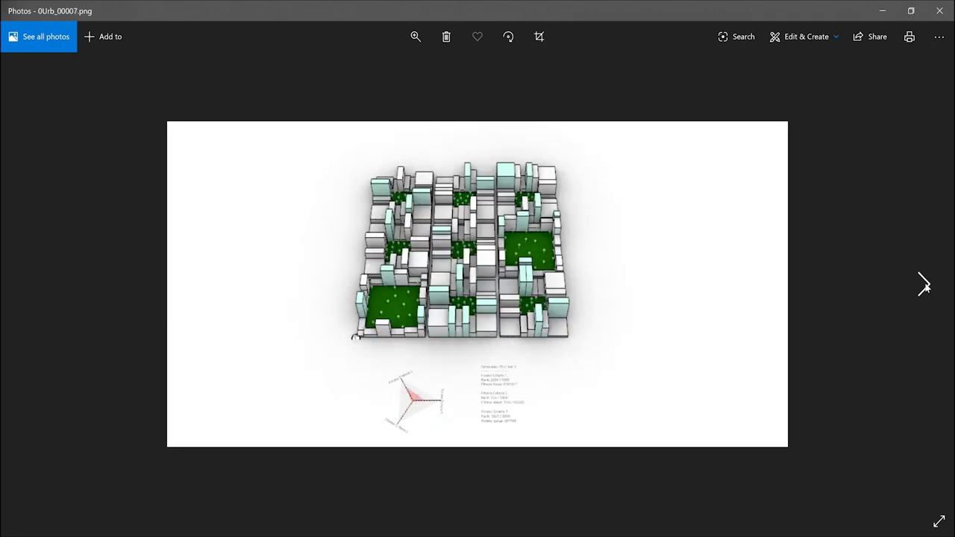
left_click(925, 286)
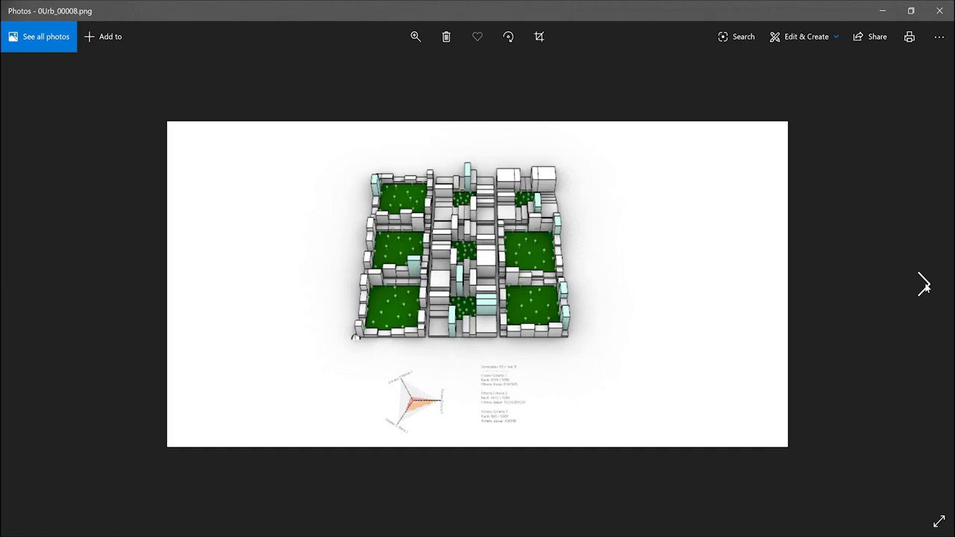
left_click(925, 285)
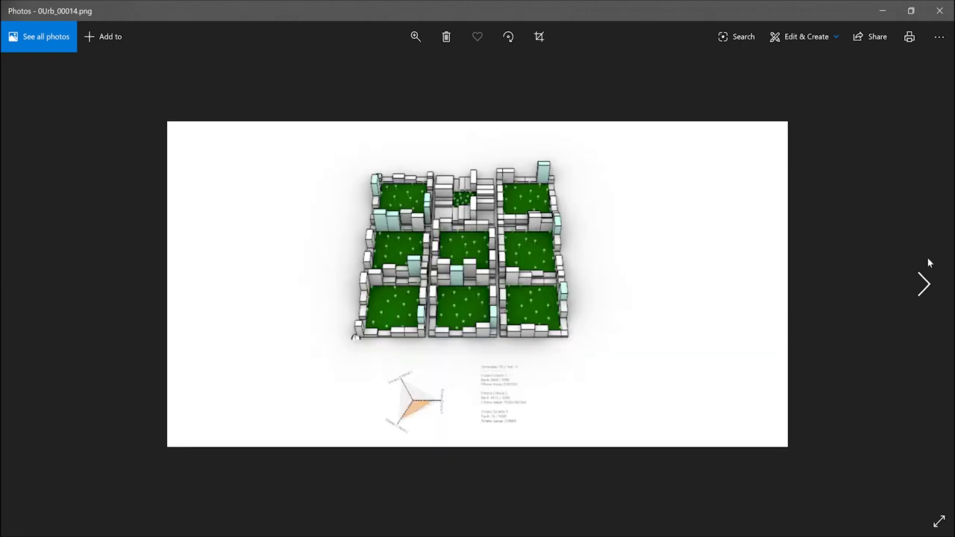
left_click(943, 12)
left_click(743, 228)
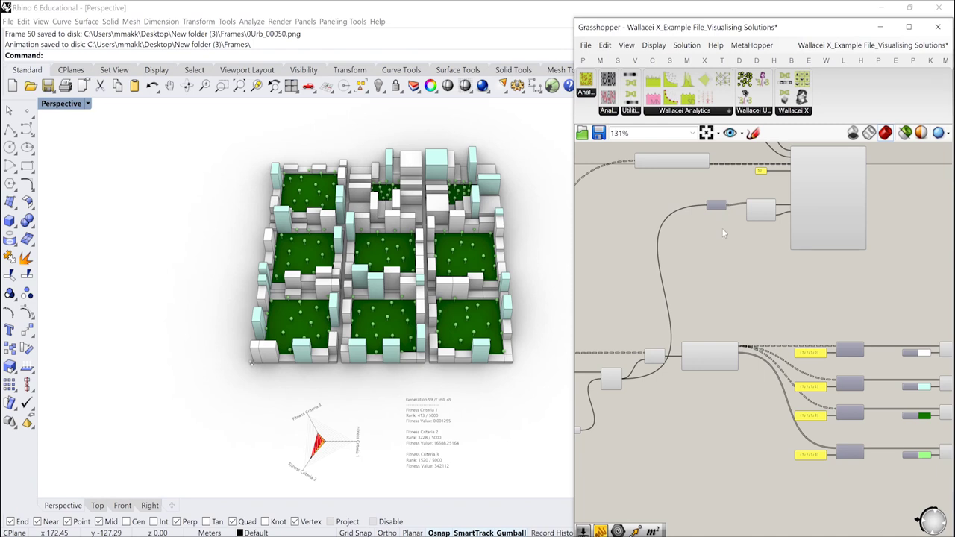
- Examine the flattened Entwine component that combines the buildings, buildings above threshold, courtyards and Trees geometry for the phenotype
scroll(732, 333, "down", 8)
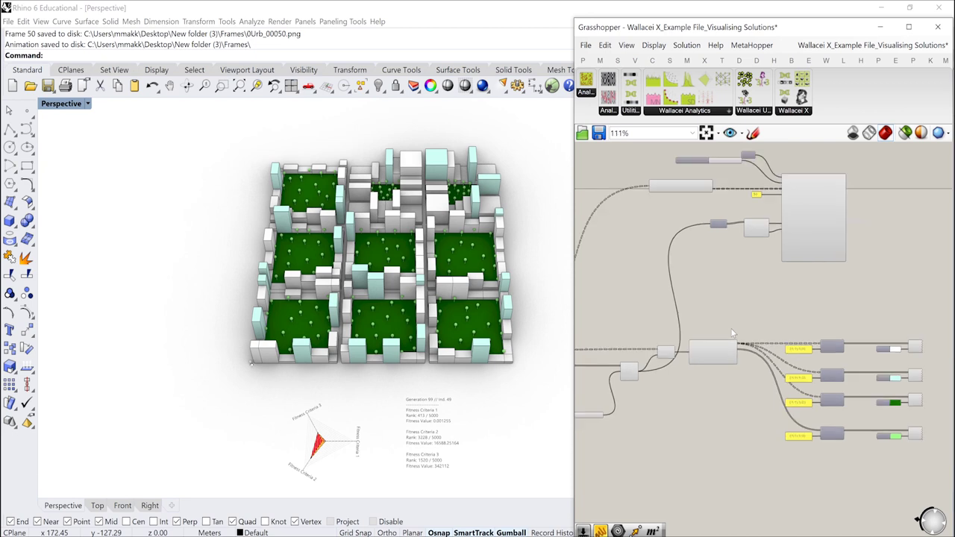
right_click_drag(649, 419, 757, 367)
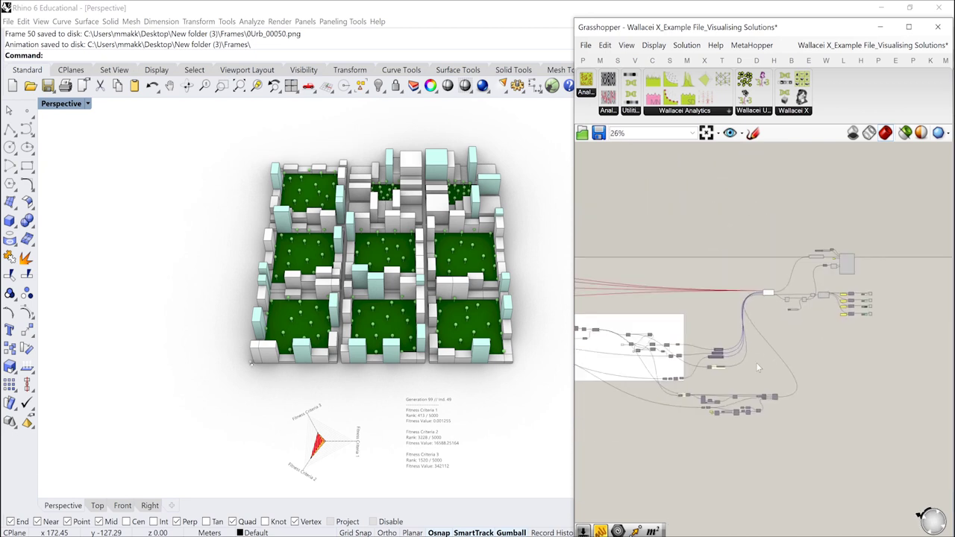
scroll(784, 403, "up", 10)
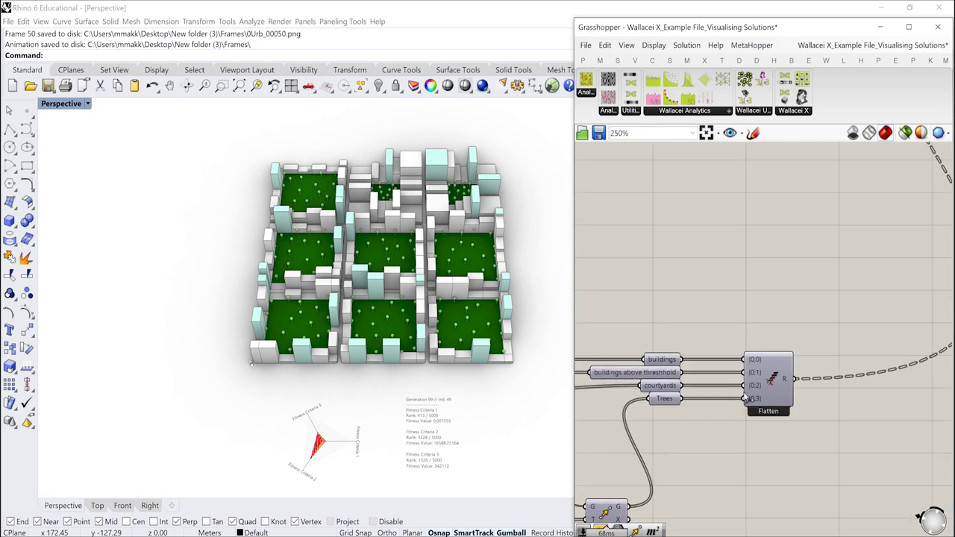
left_click(774, 382)
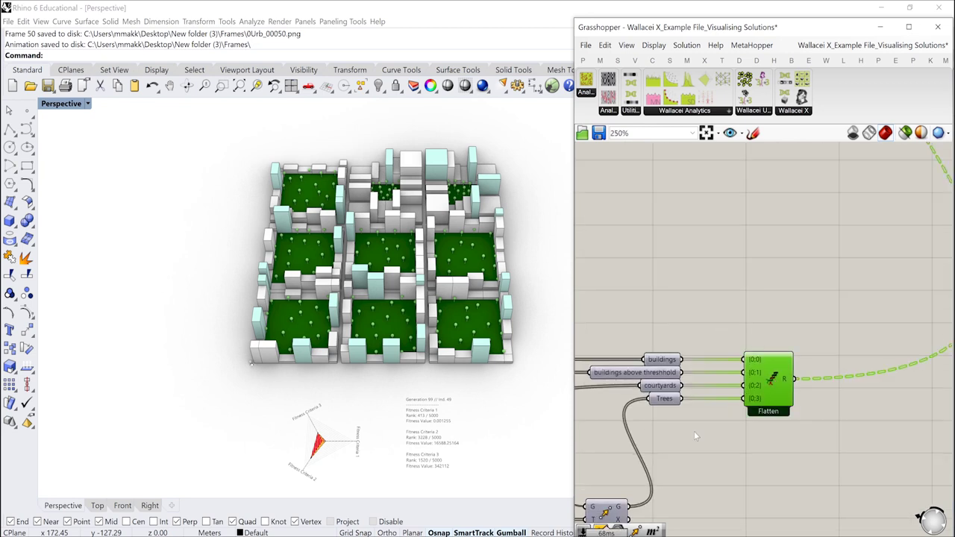
scroll(694, 432, "down", 3)
right_click_drag(448, 351, 451, 328)
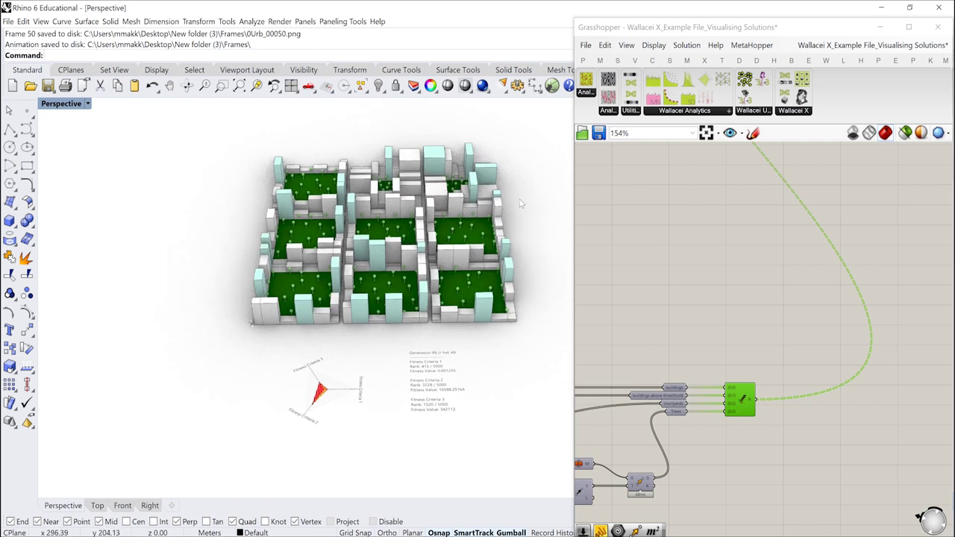
- Review how the Wallacei X component's outputs feed the phenotype display and the Diamond Fitness Chart across the whole definition
scroll(718, 387, "down", 9)
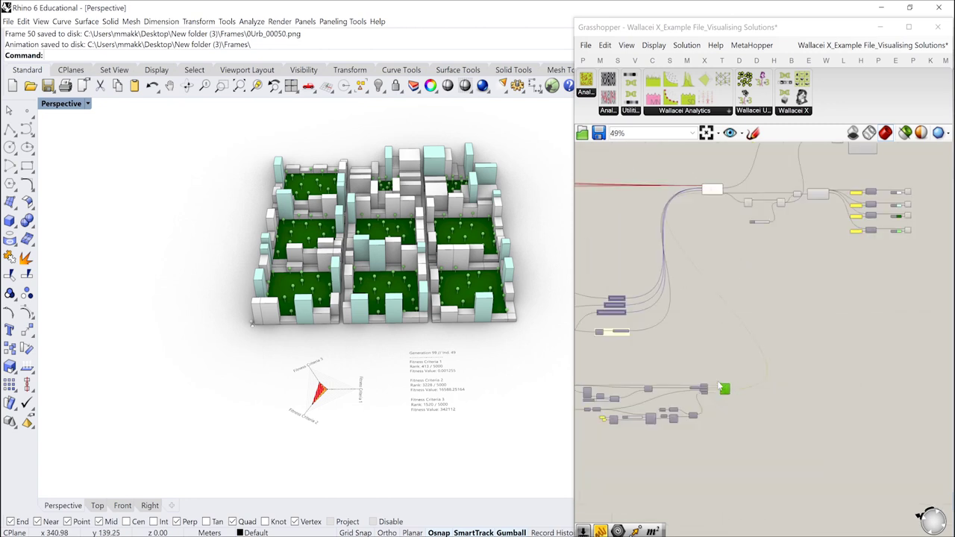
right_click_drag(765, 283, 720, 359)
scroll(728, 354, "up", 3)
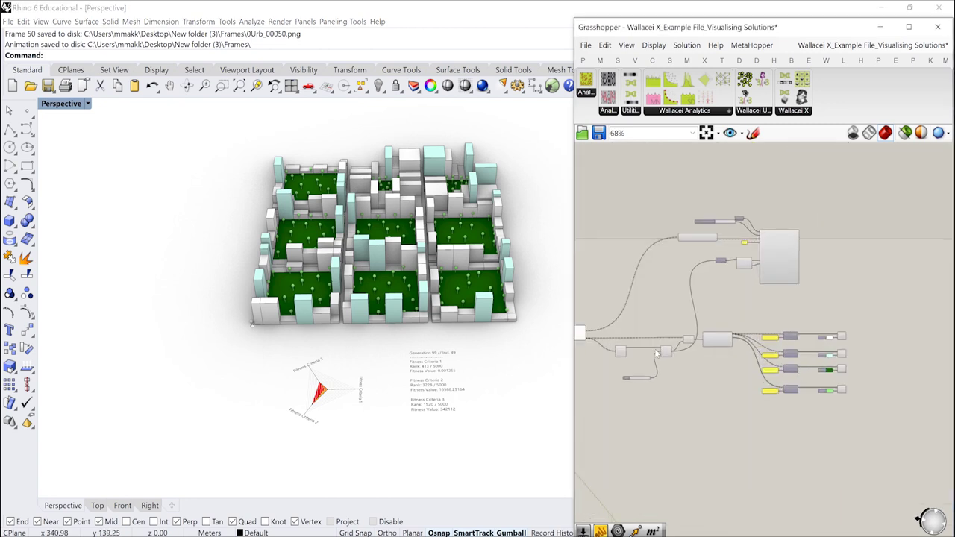
scroll(659, 354, "up", 2)
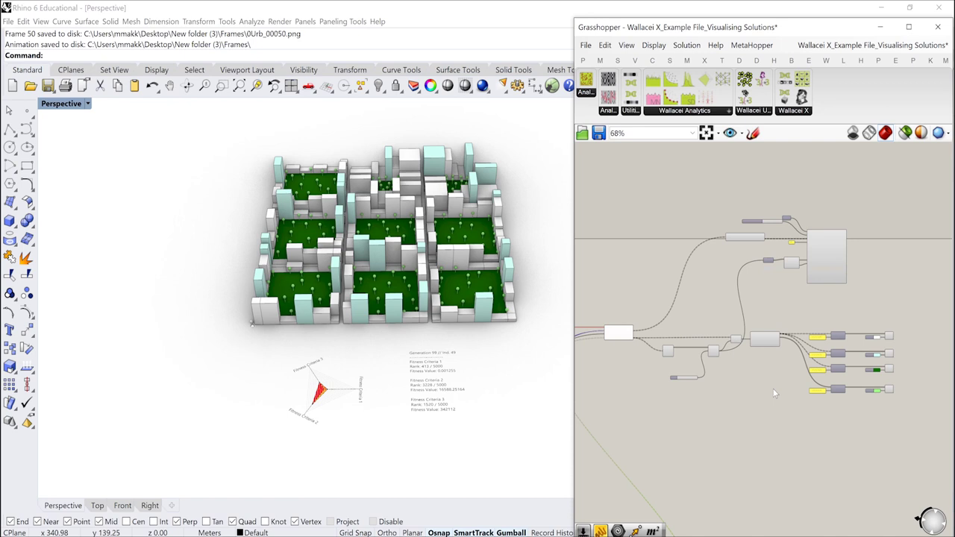
scroll(672, 358, "up", 5)
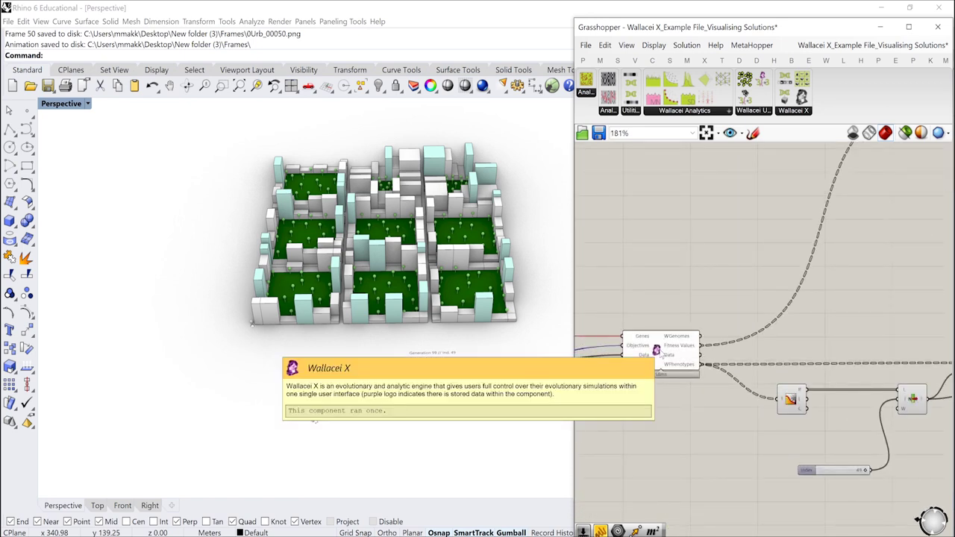
scroll(660, 356, "down", 2)
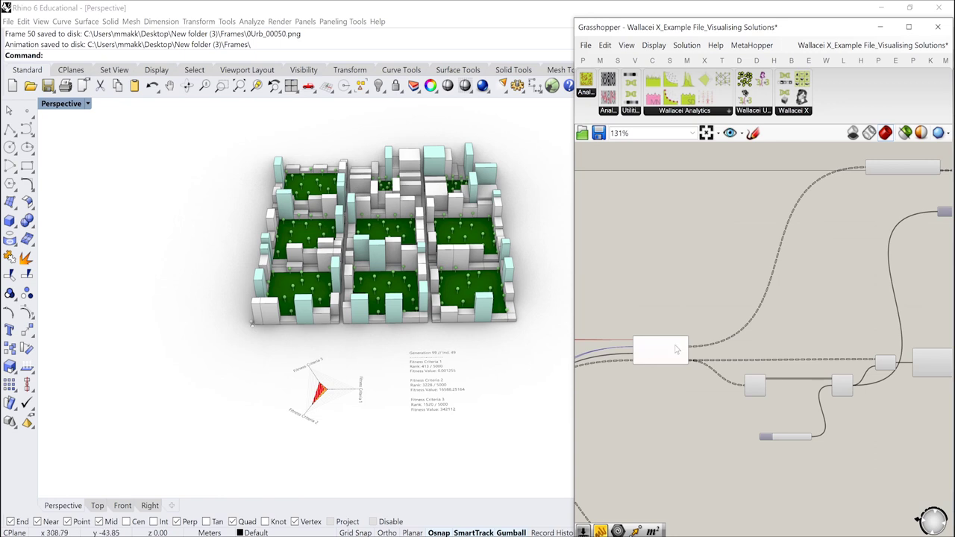
scroll(760, 373, "down", 3)
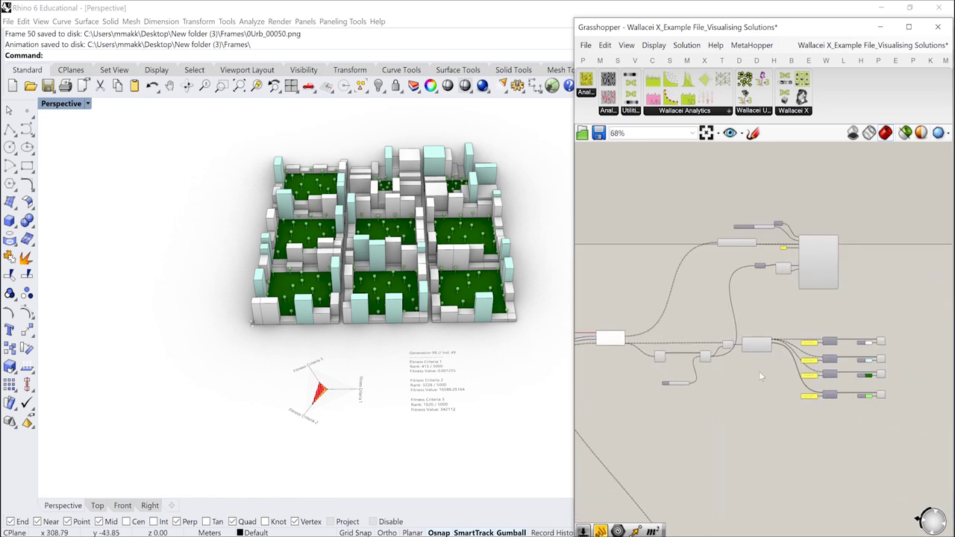
scroll(759, 371, "down", 2)
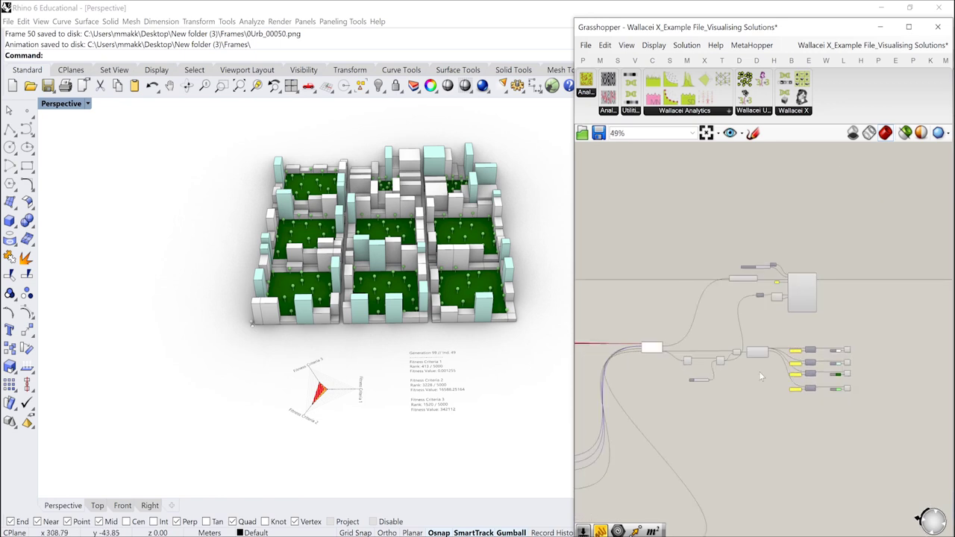